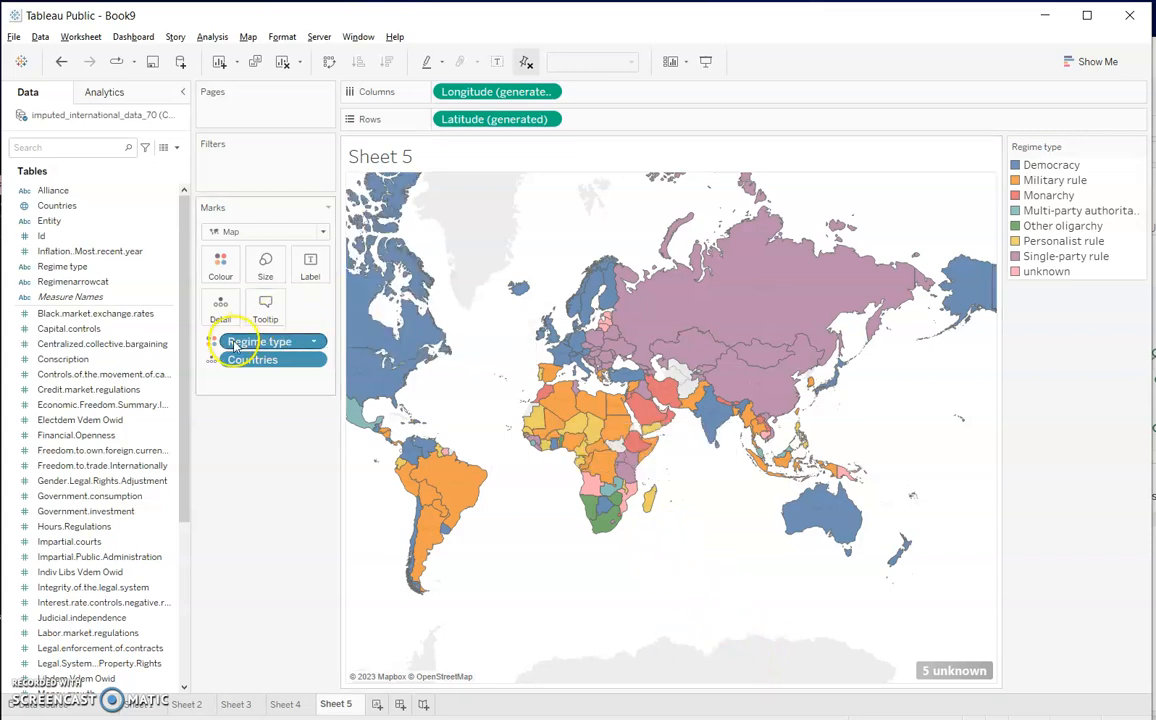
Switch to the Book6 workbook and add a new blank worksheet.
left_click_drag(770, 20, 490, 26)
left_click_drag(1155, 59, 1152, 30)
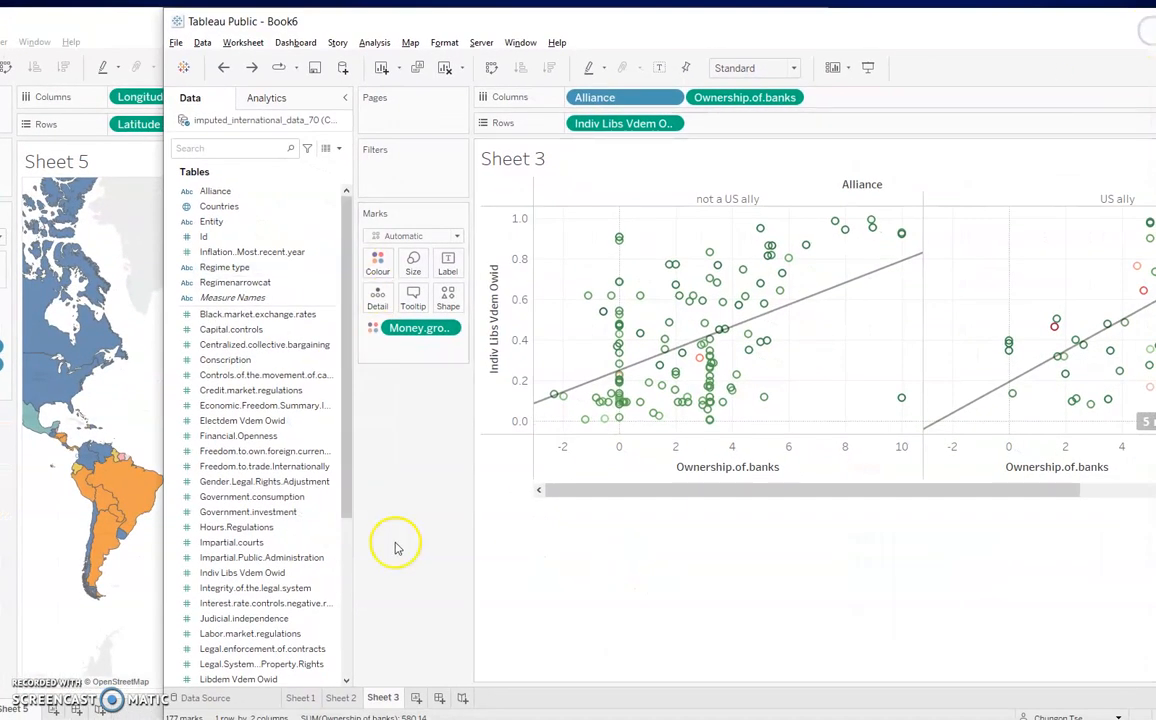
left_click(414, 700)
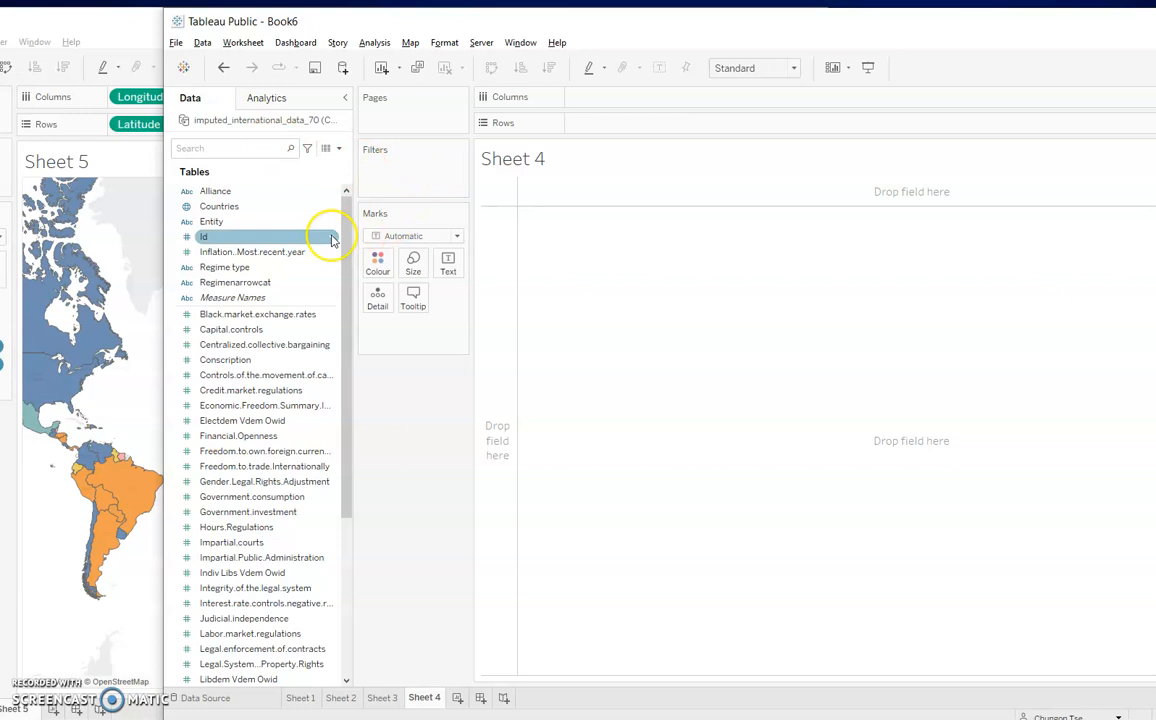
left_click_drag(868, 18, 993, 19)
Build a base world map with Latitude (generated) on Rows and Longitude (generated) on Columns.
scroll(379, 420, "down", 5)
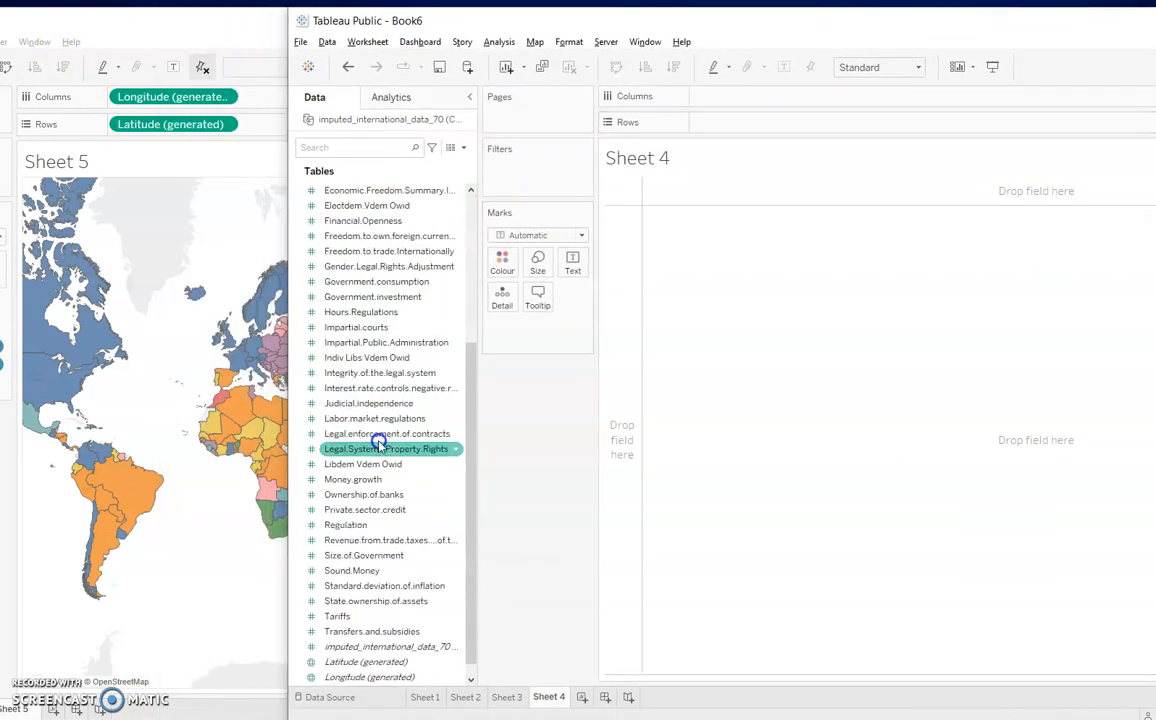
scroll(369, 514, "up", 5)
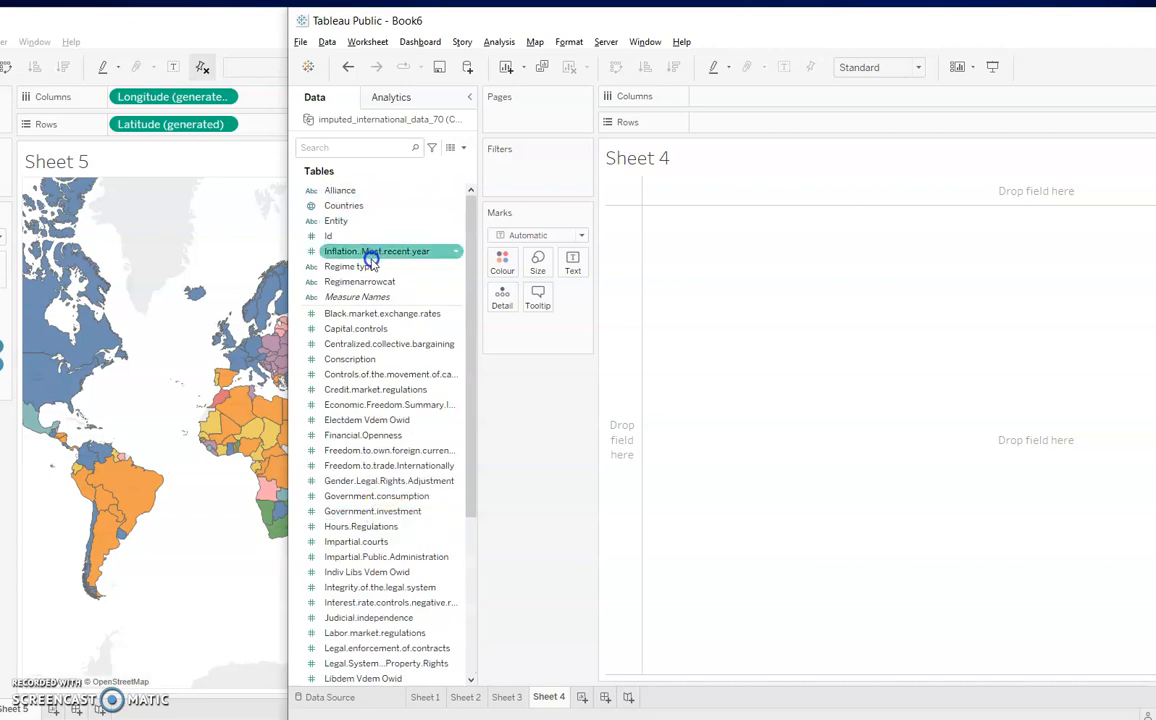
scroll(372, 468, "down", 5)
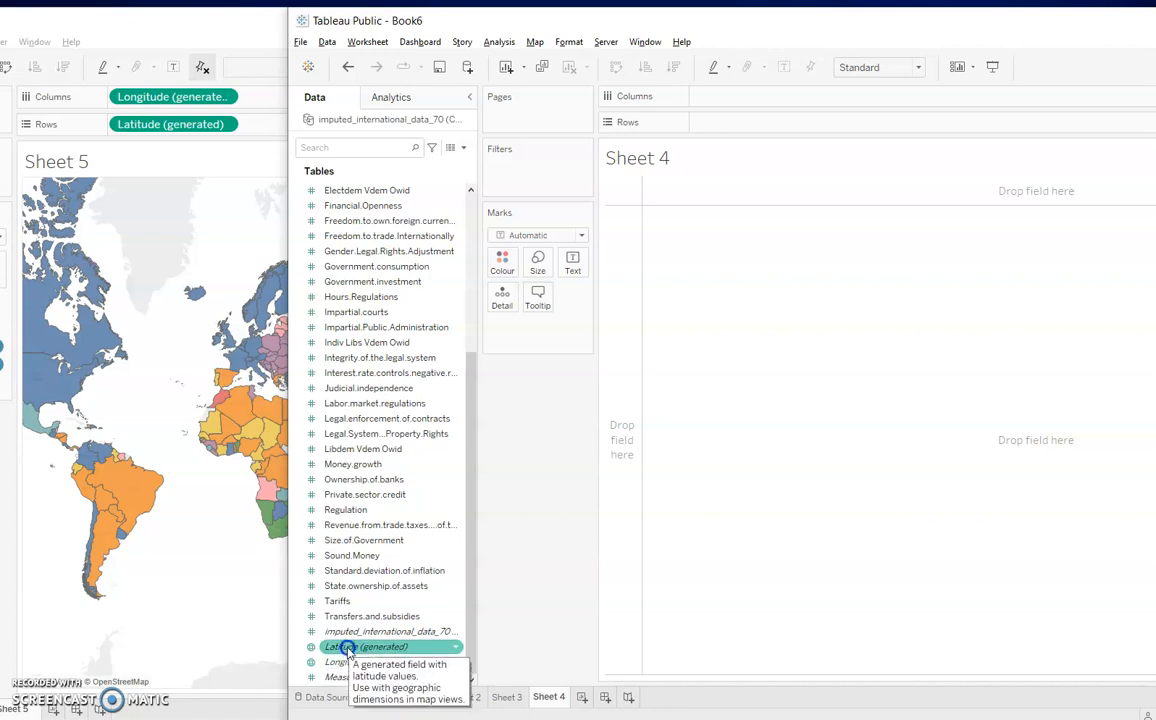
left_click_drag(347, 649, 735, 127)
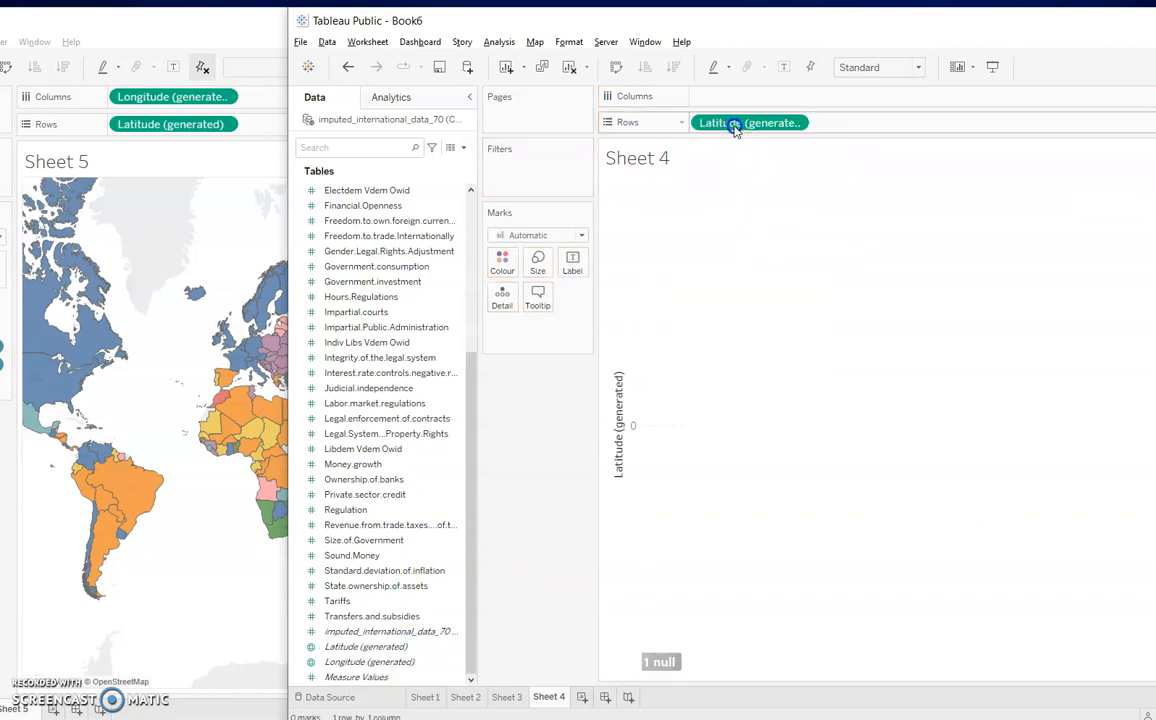
left_click_drag(345, 662, 713, 103)
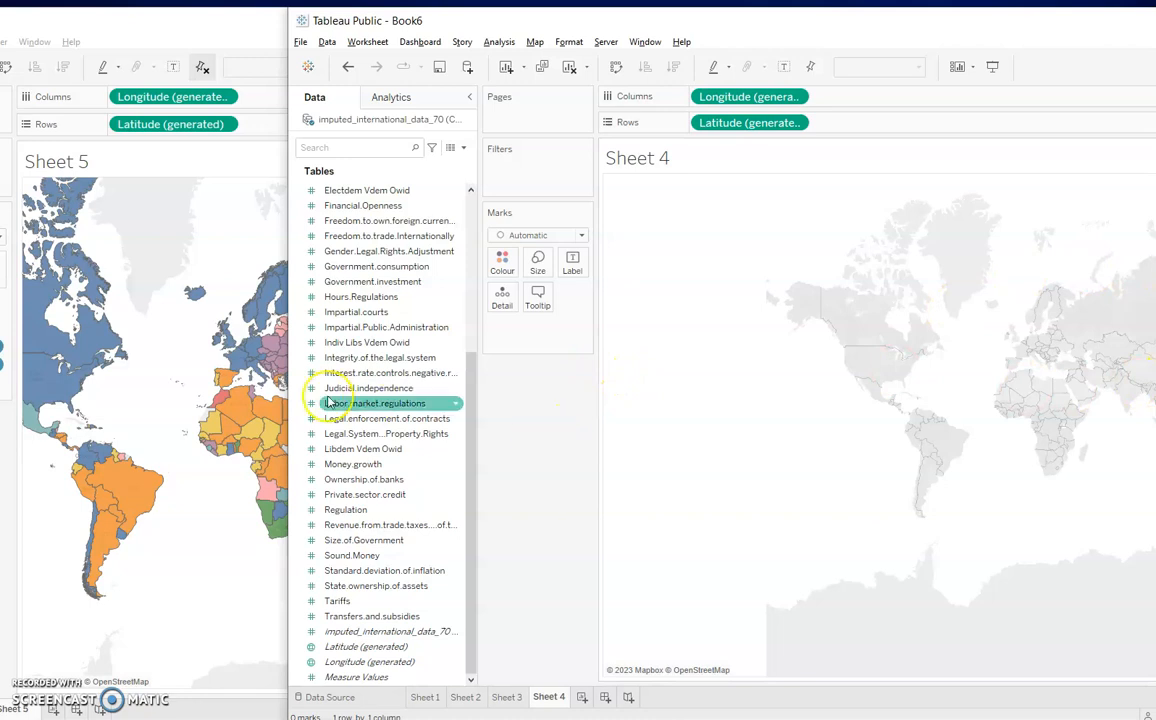
Add the Countries field to the map's marks as detail to plot one point per country.
left_click(412, 268)
scroll(410, 524, "up", 5)
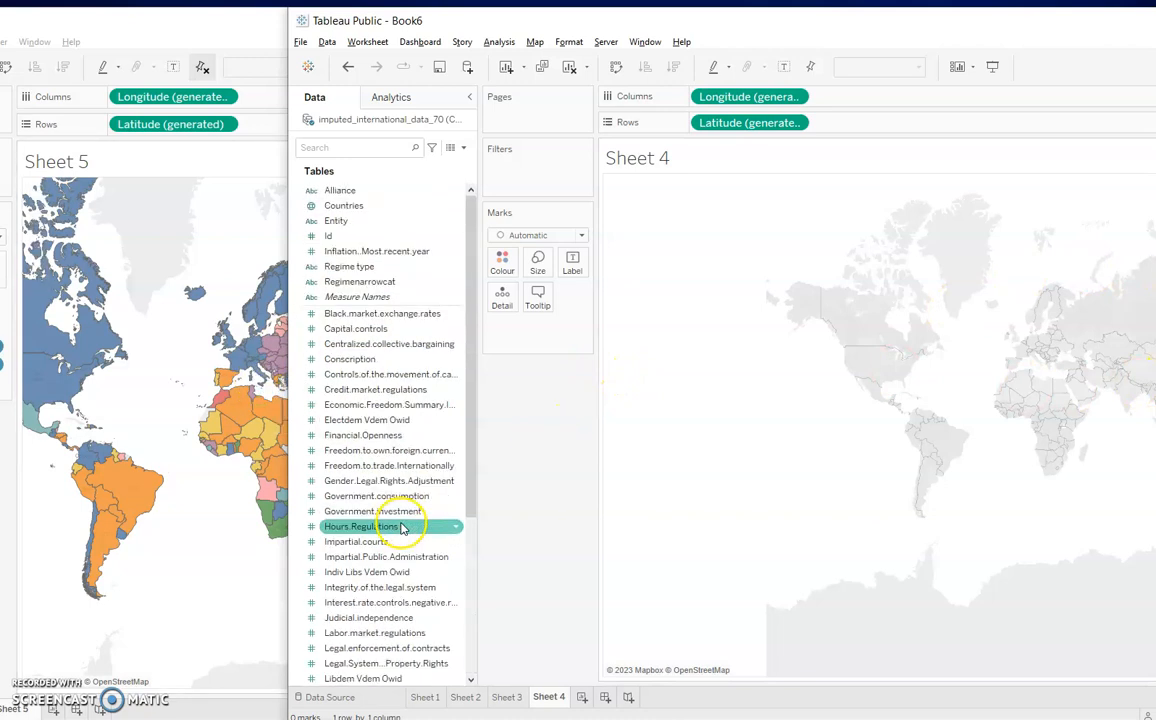
left_click(344, 208)
left_click_drag(341, 214, 520, 341)
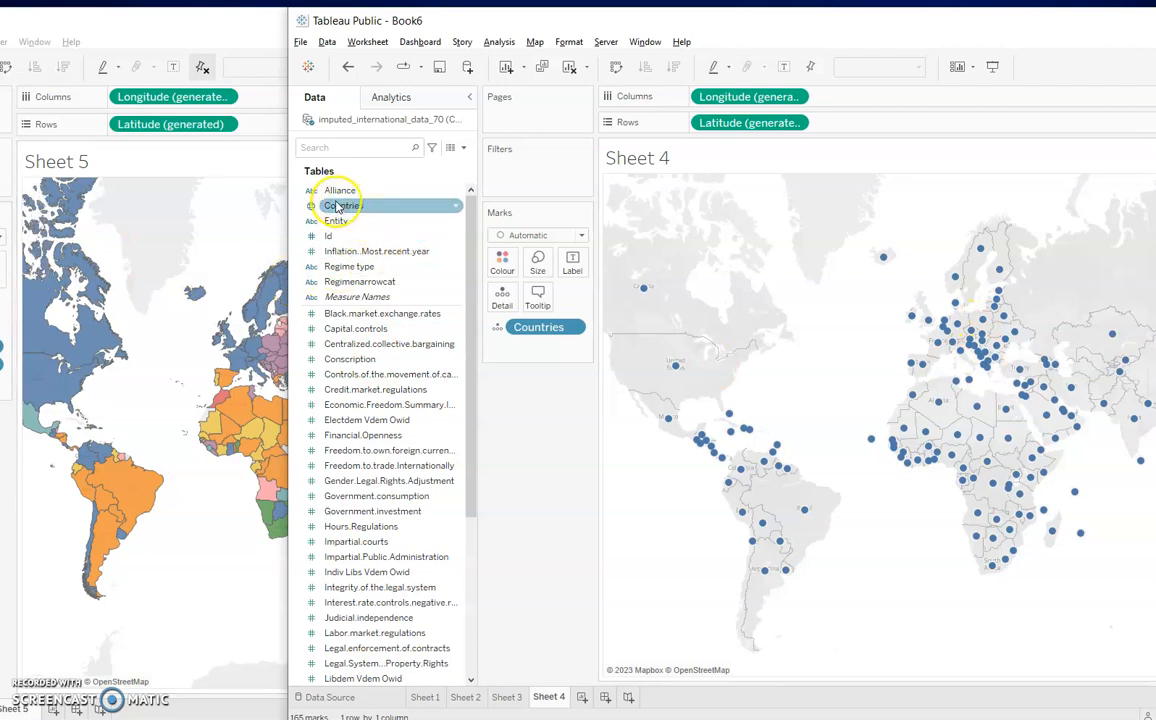
Colour the country points by Alliance and inspect the points for the Russian Federation and the United States.
left_click_drag(339, 197, 501, 262)
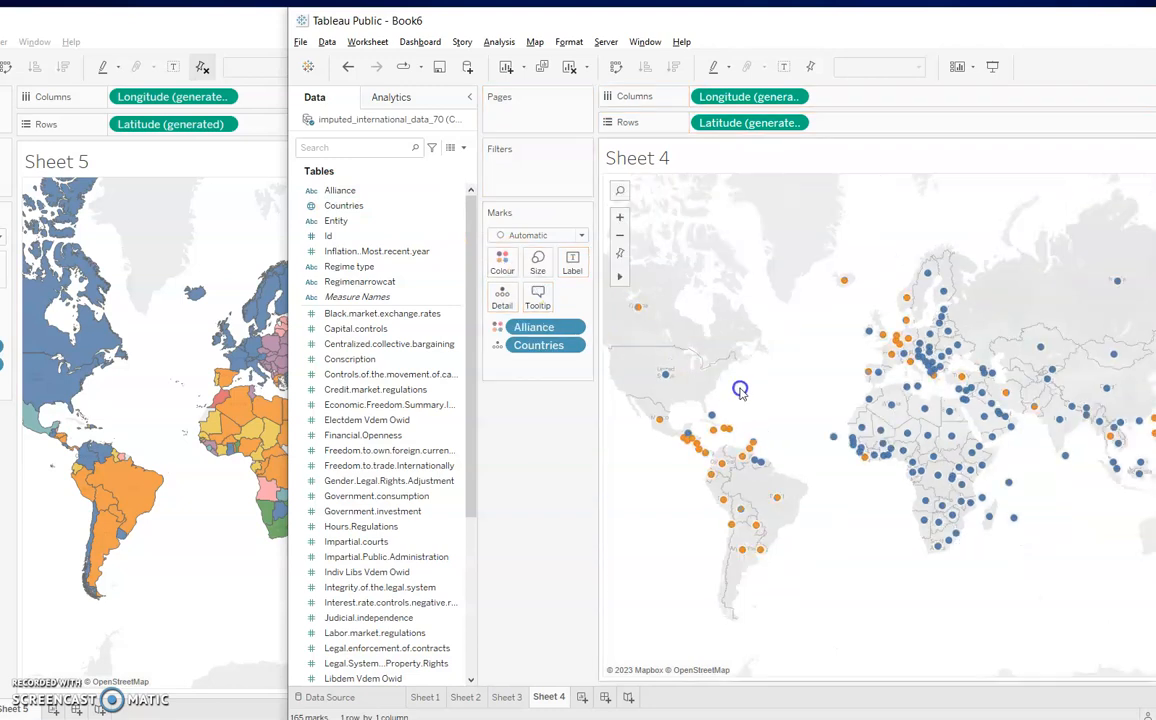
left_click_drag(1155, 31, 953, 30)
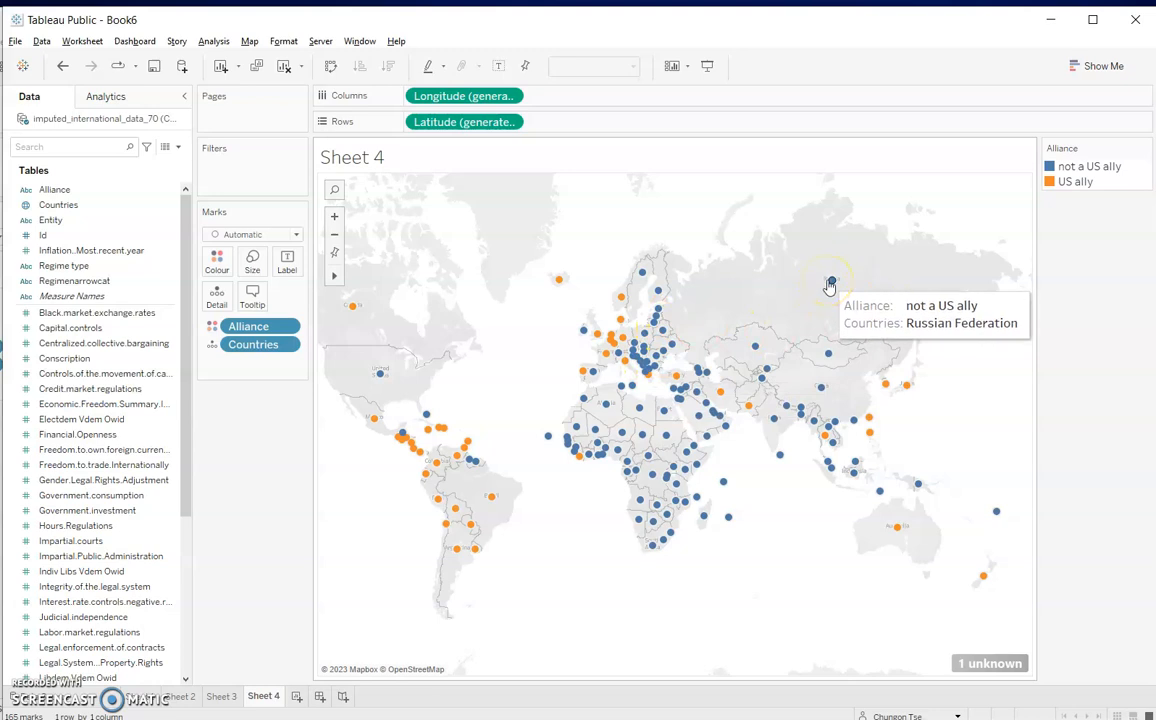
left_click(830, 308)
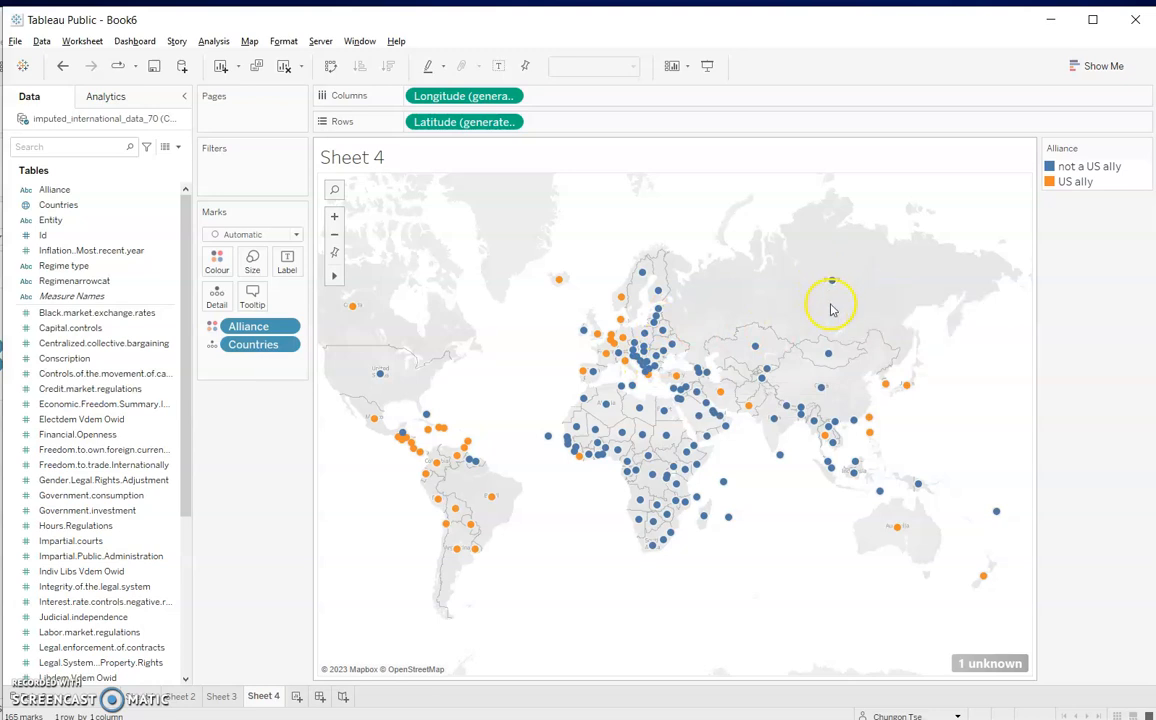
left_click(390, 361)
mouse_move(380, 377)
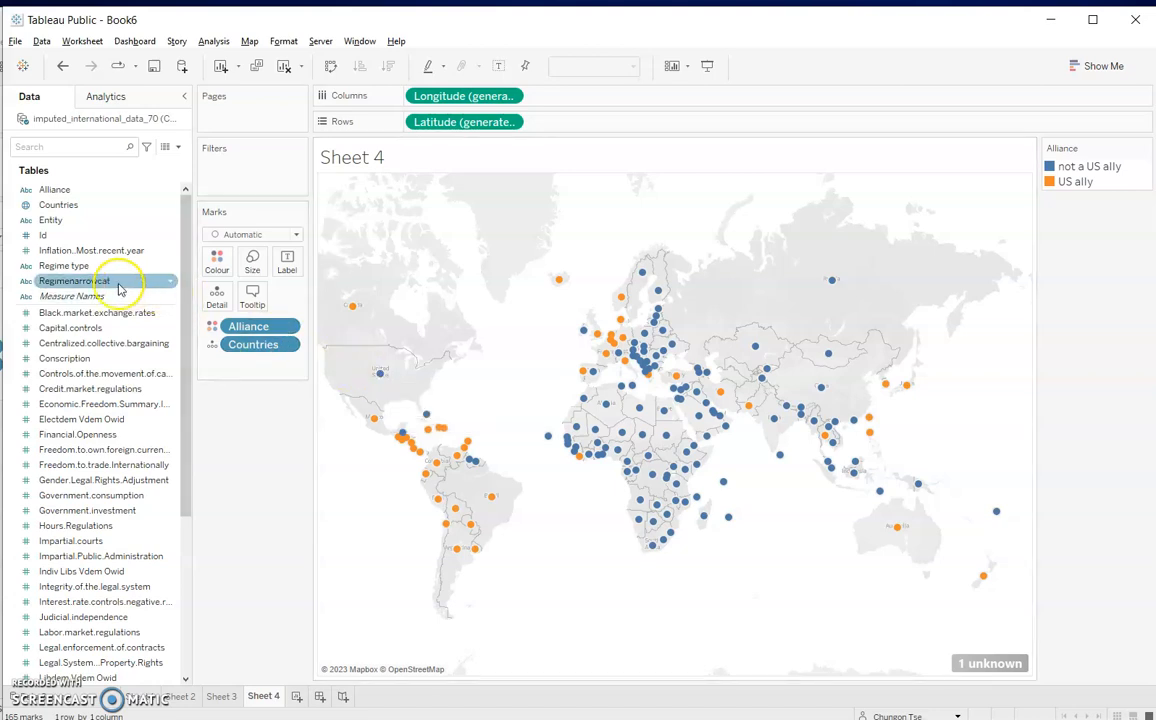
Remove Alliance from the marks and colour the country points by Regime type instead.
left_click(289, 327)
left_click(292, 547)
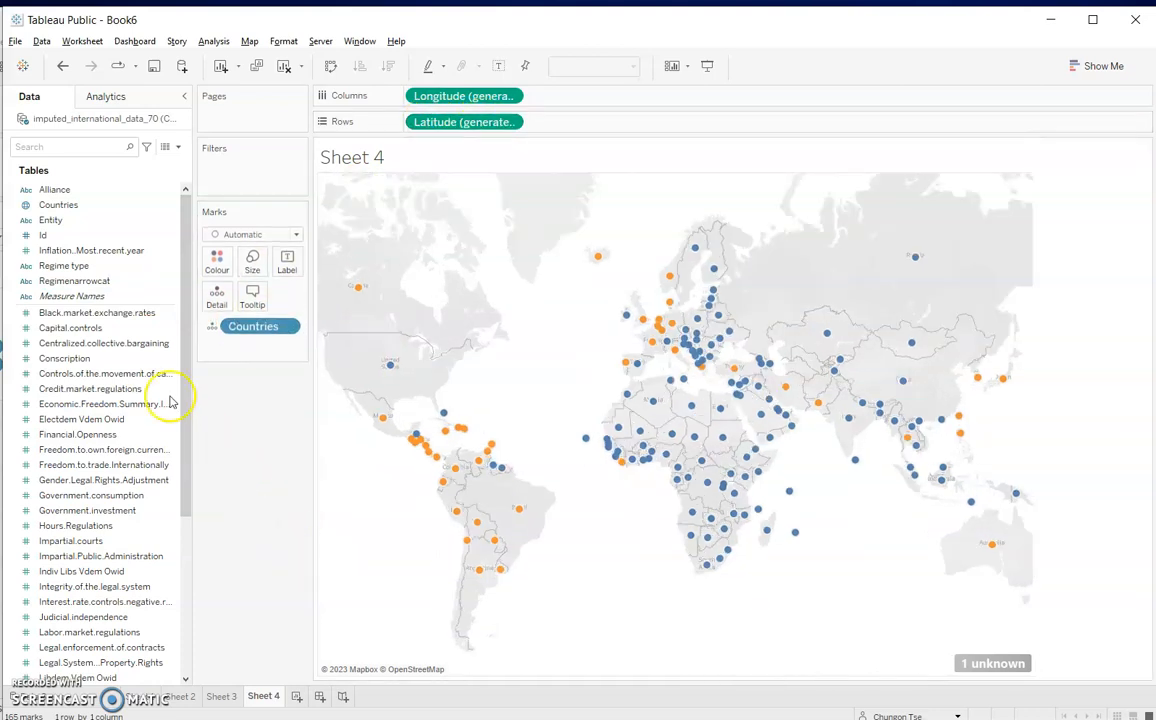
left_click_drag(55, 268, 218, 260)
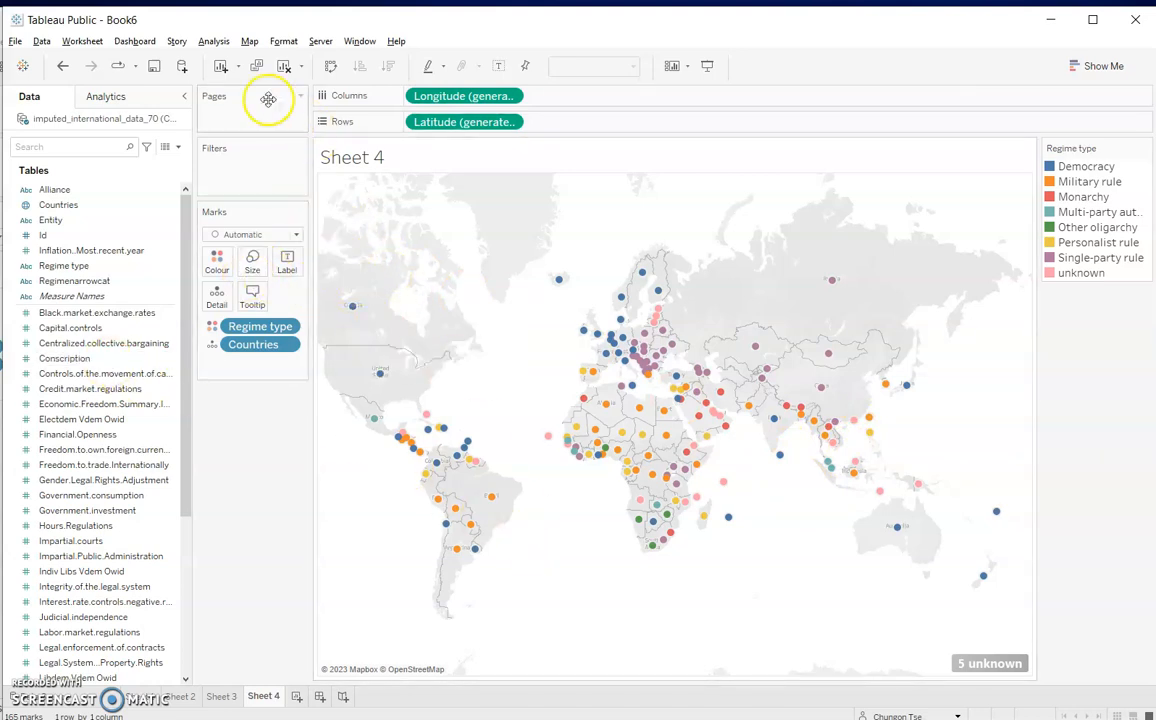
Switch to the Book9 workbook and undo Sheet 5's changes back to the map coloured by average Money.growth.
left_click_drag(405, 18, 845, 28)
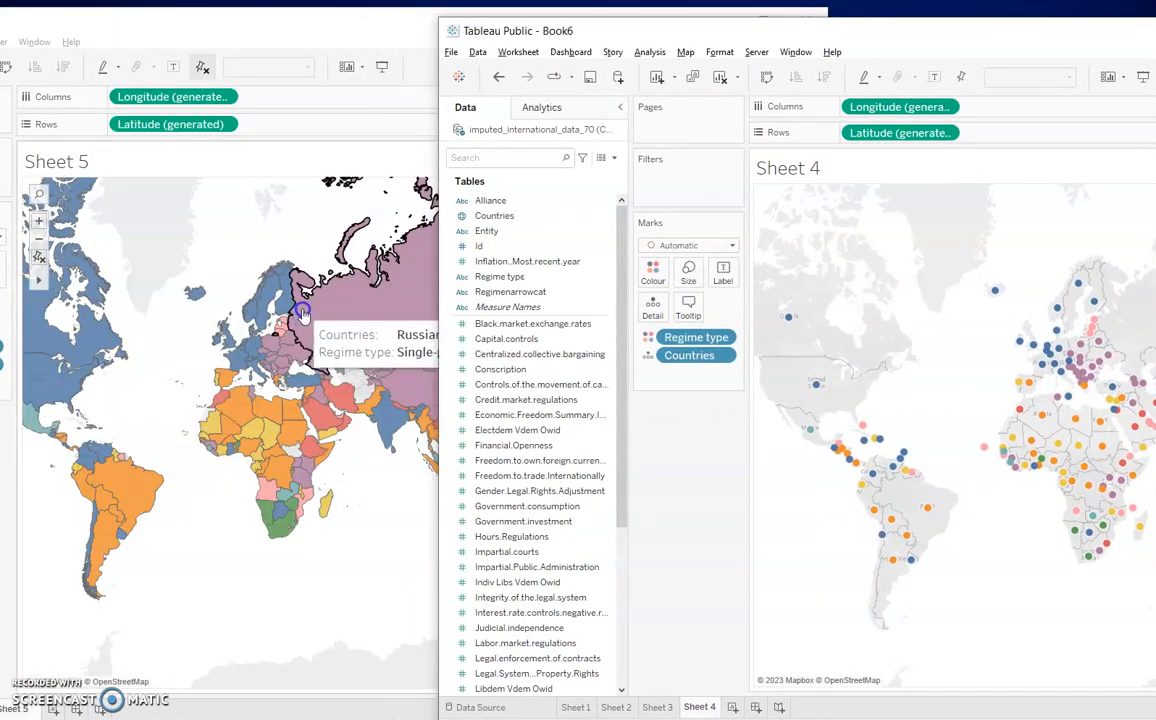
left_click_drag(869, 36, 615, 29)
left_click_drag(1, 26, 257, 26)
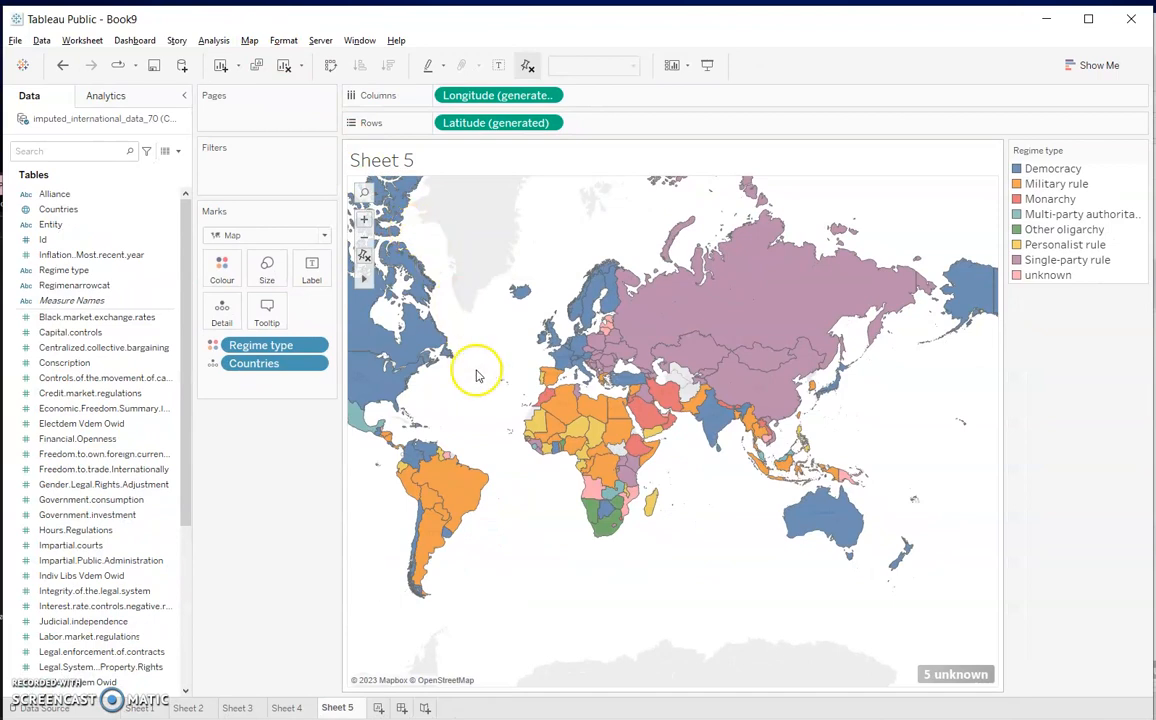
key("ctrl+z")
mouse_move(584, 447)
key("ctrl+z")
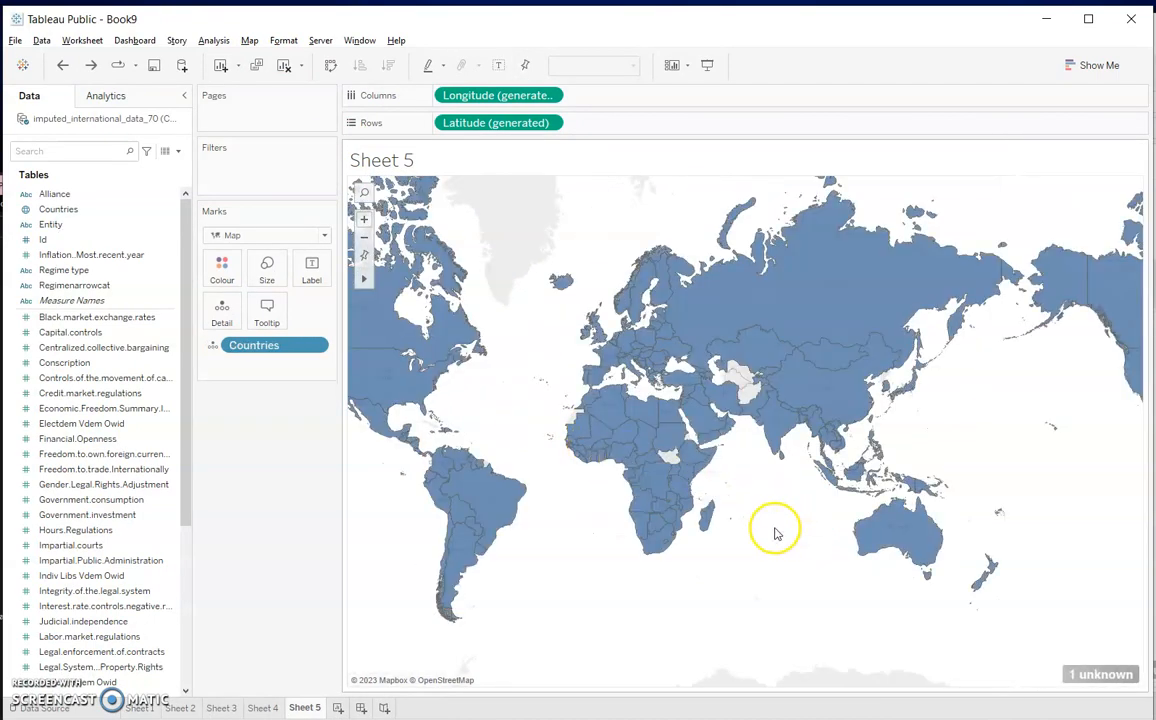
key("ctrl+z")
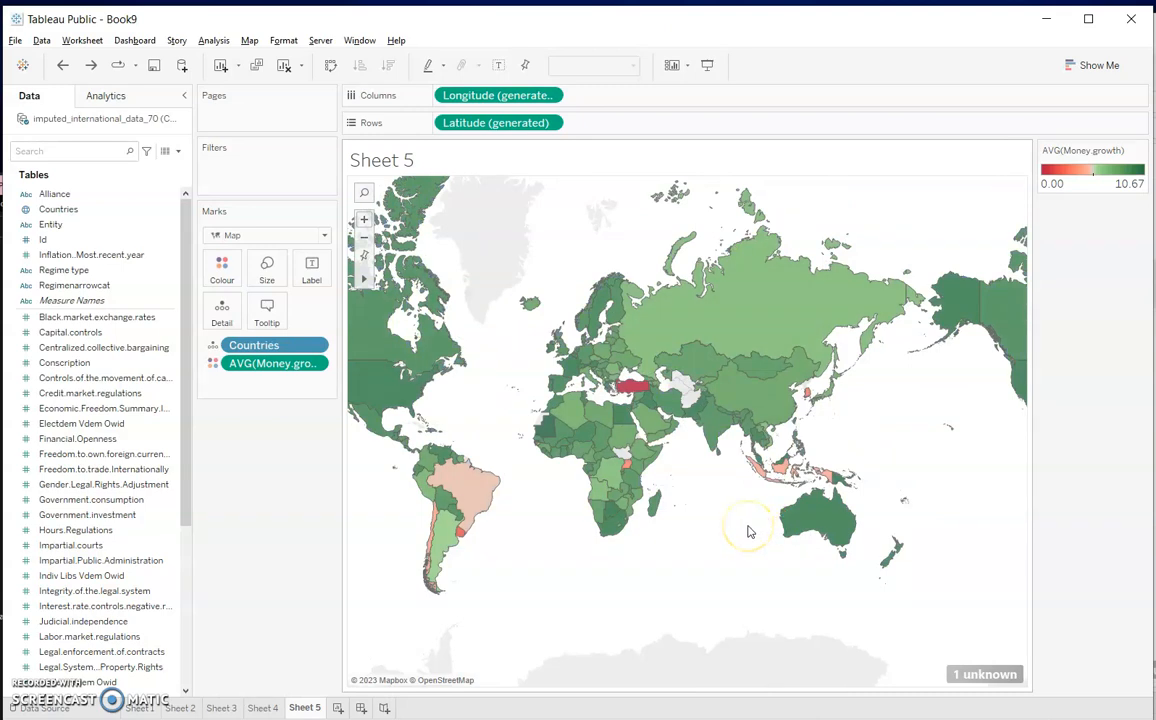
View the average Money.growth field's options, undo the map's red-green palette change and redo it for comparison.
left_click(315, 366)
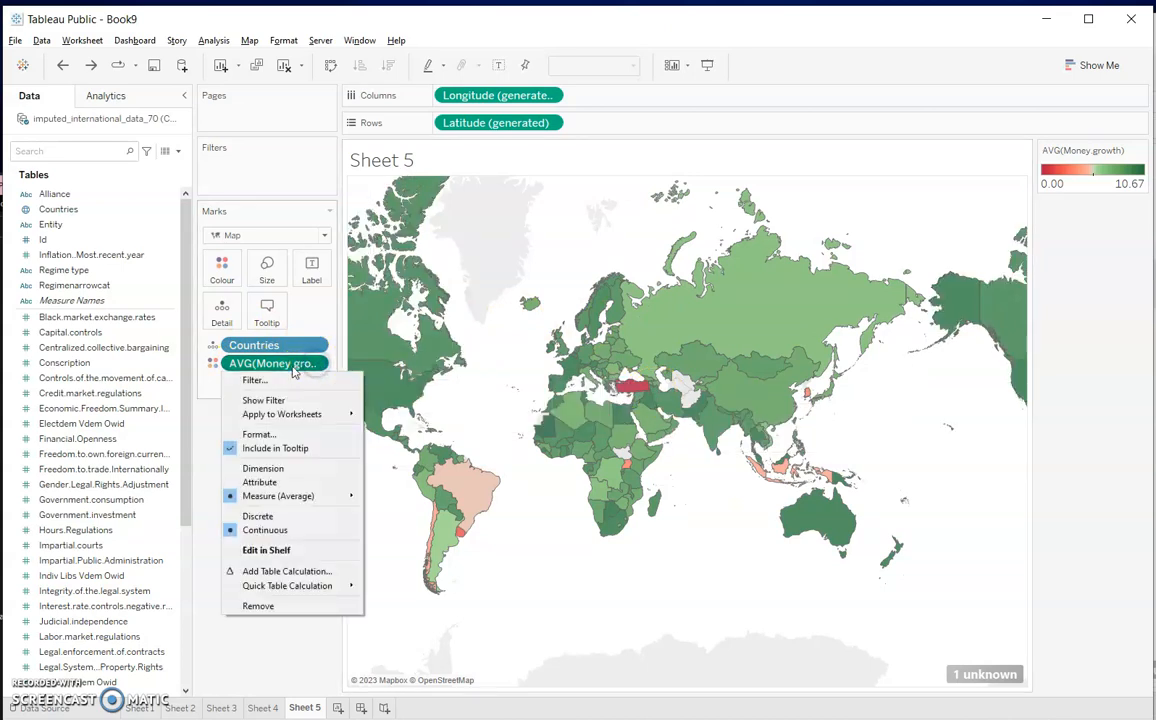
scroll(176, 472, "down", 5)
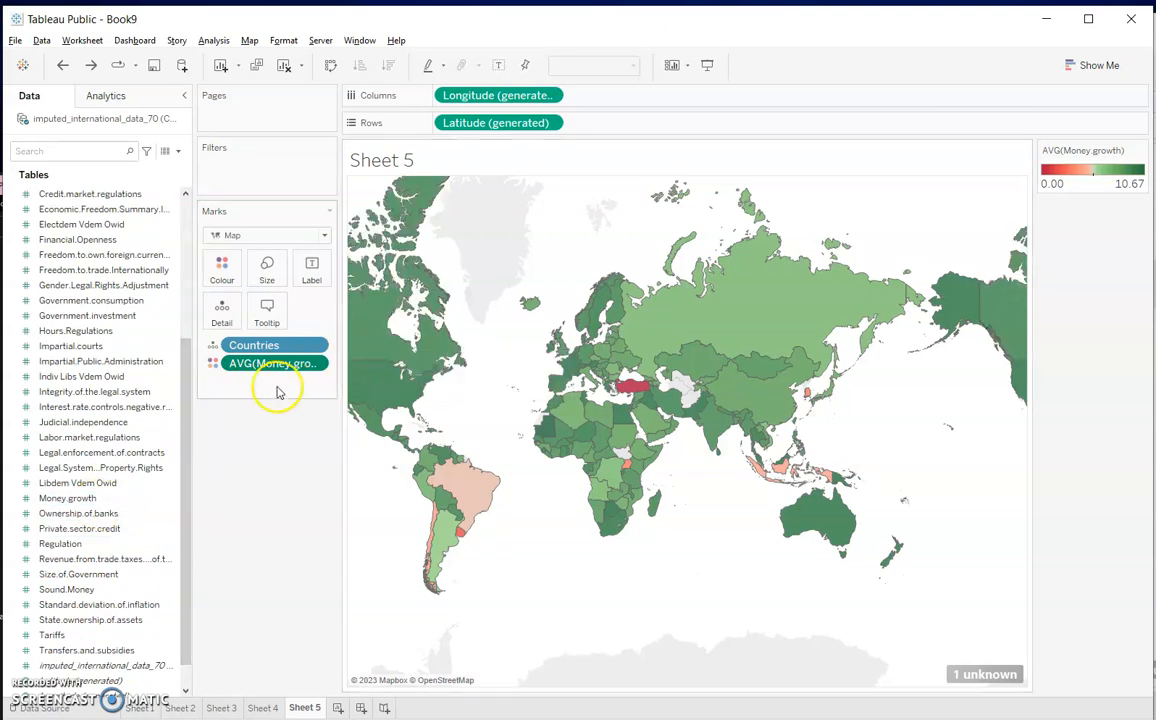
key("ctrl+z")
mouse_move(367, 414)
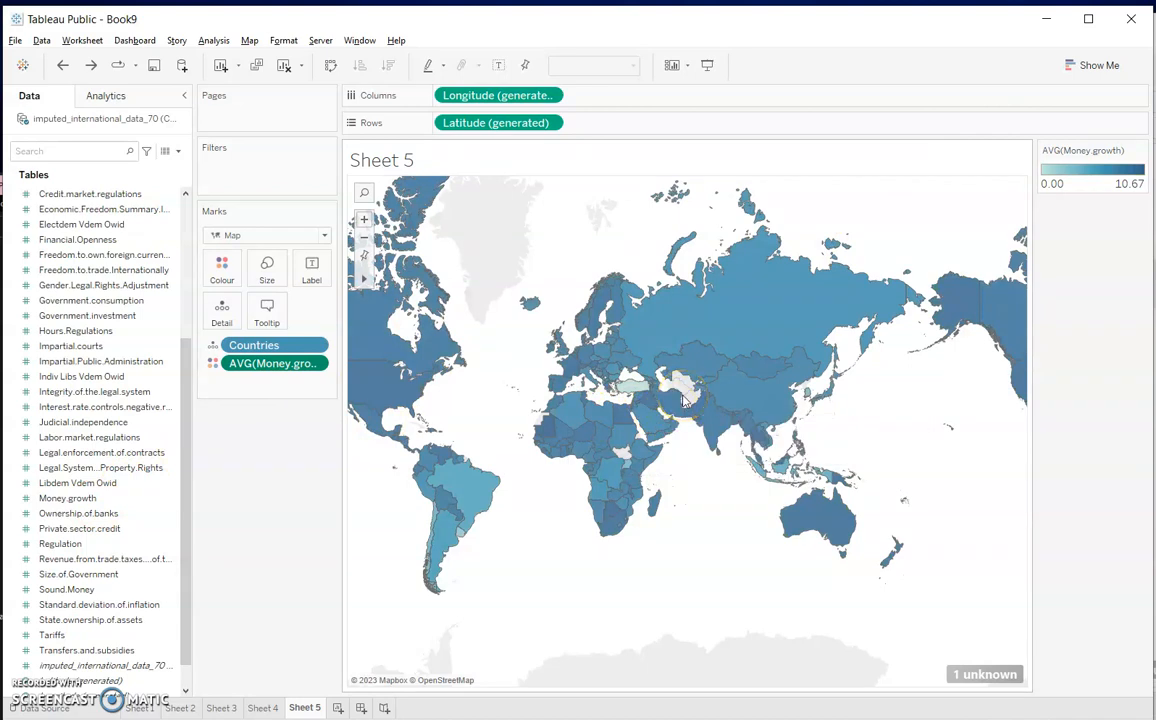
key("ctrl+y")
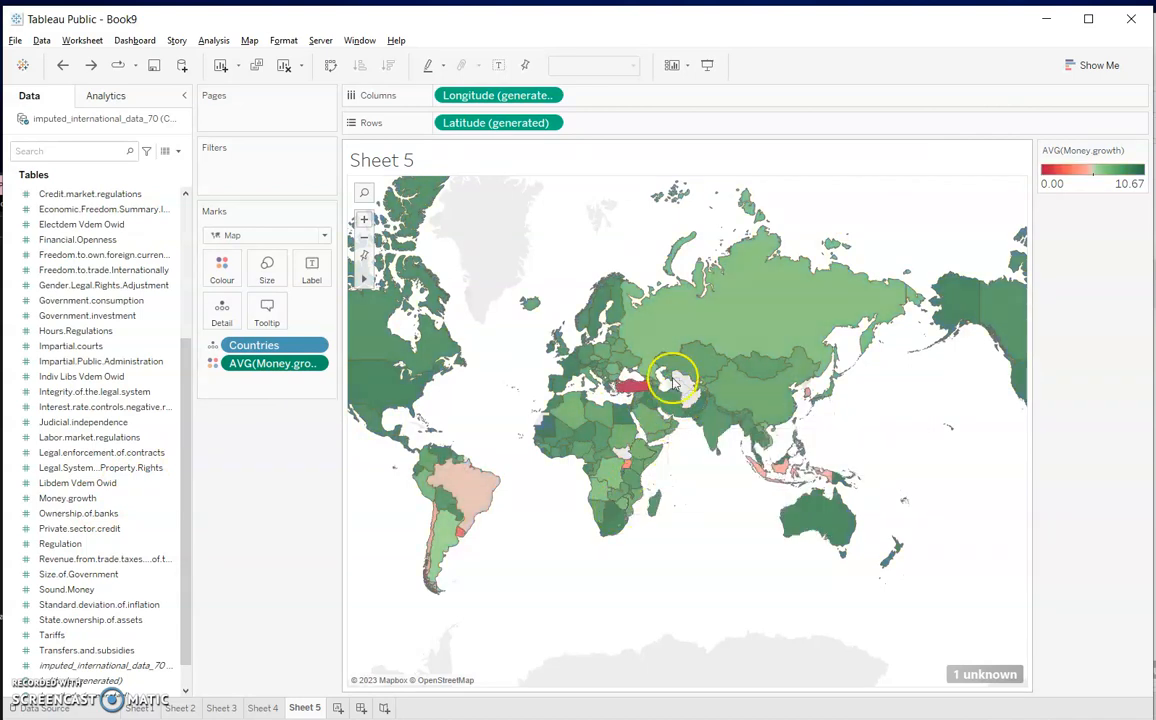
Undo the red-green palette and the change of Money.growth's aggregation to average.
mouse_move(628, 392)
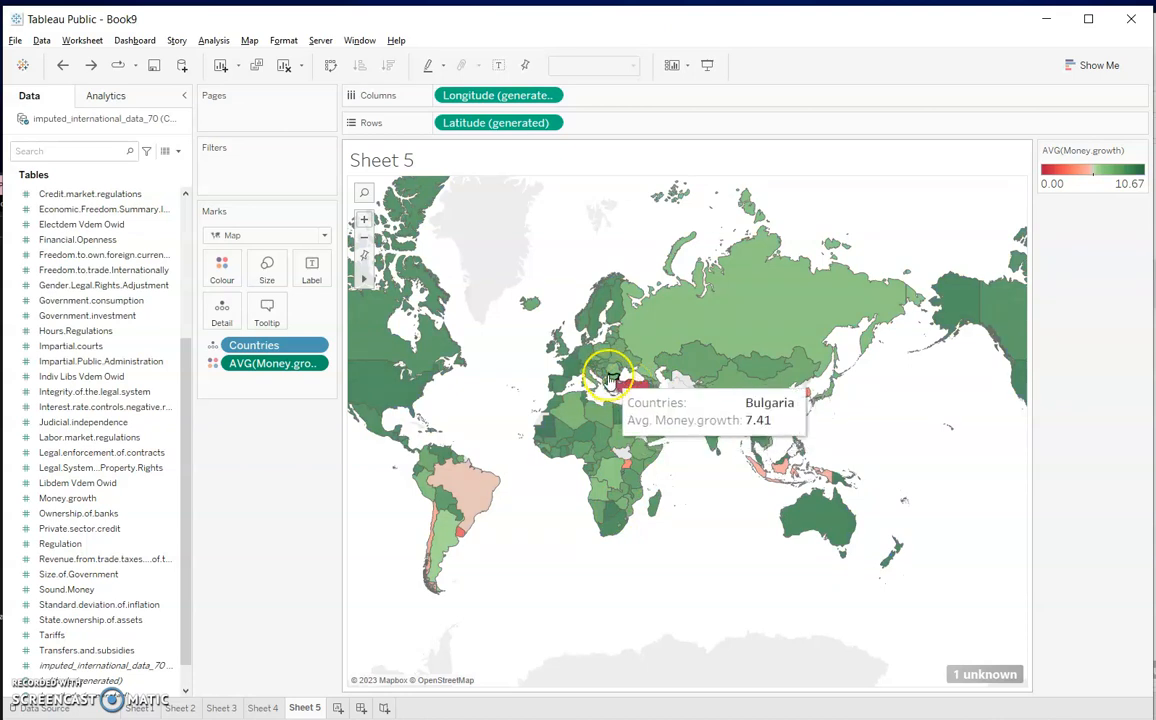
mouse_move(466, 490)
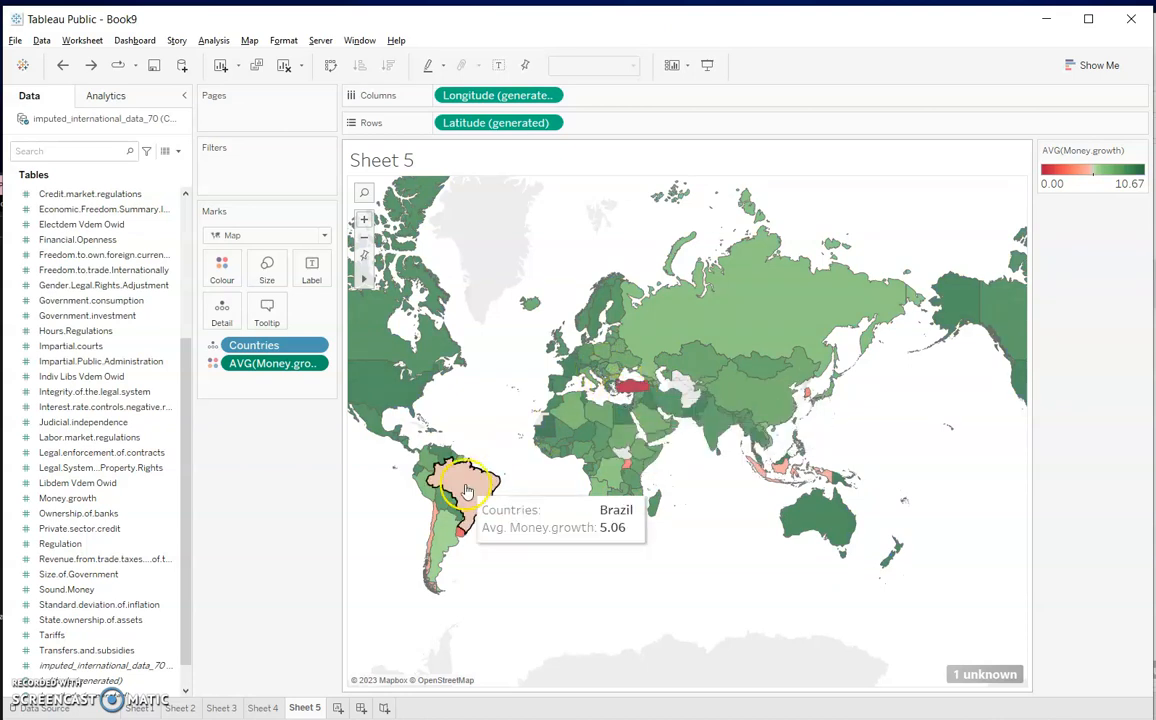
mouse_move(404, 393)
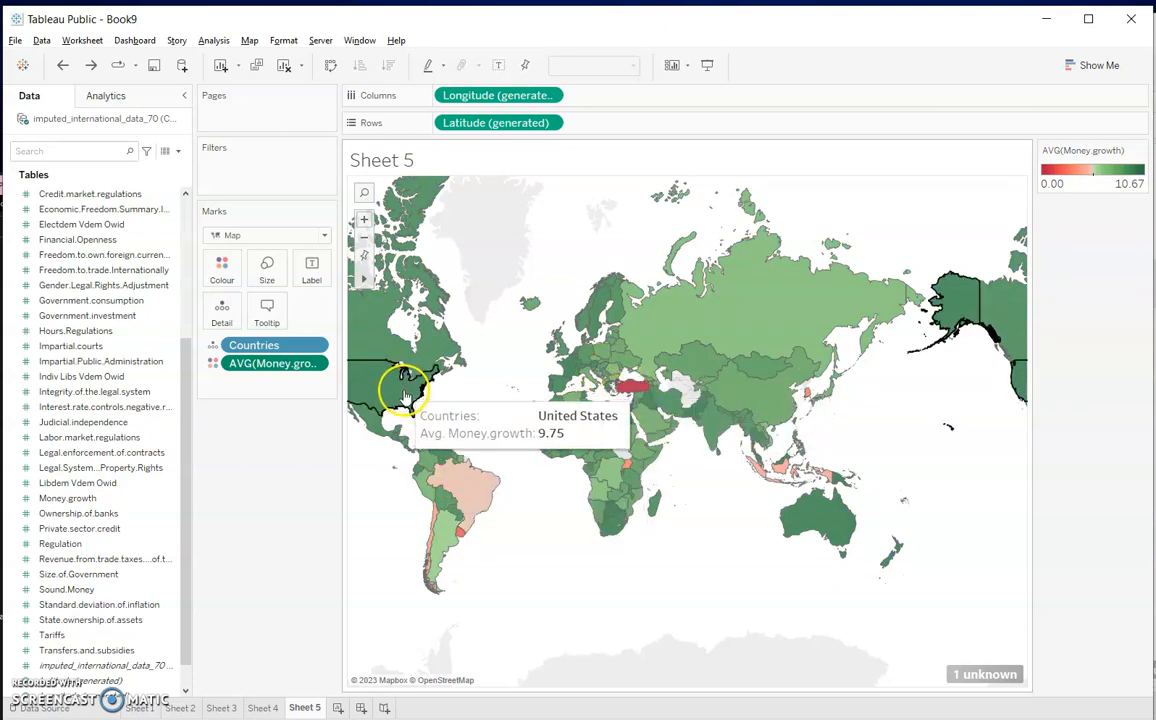
mouse_move(620, 418)
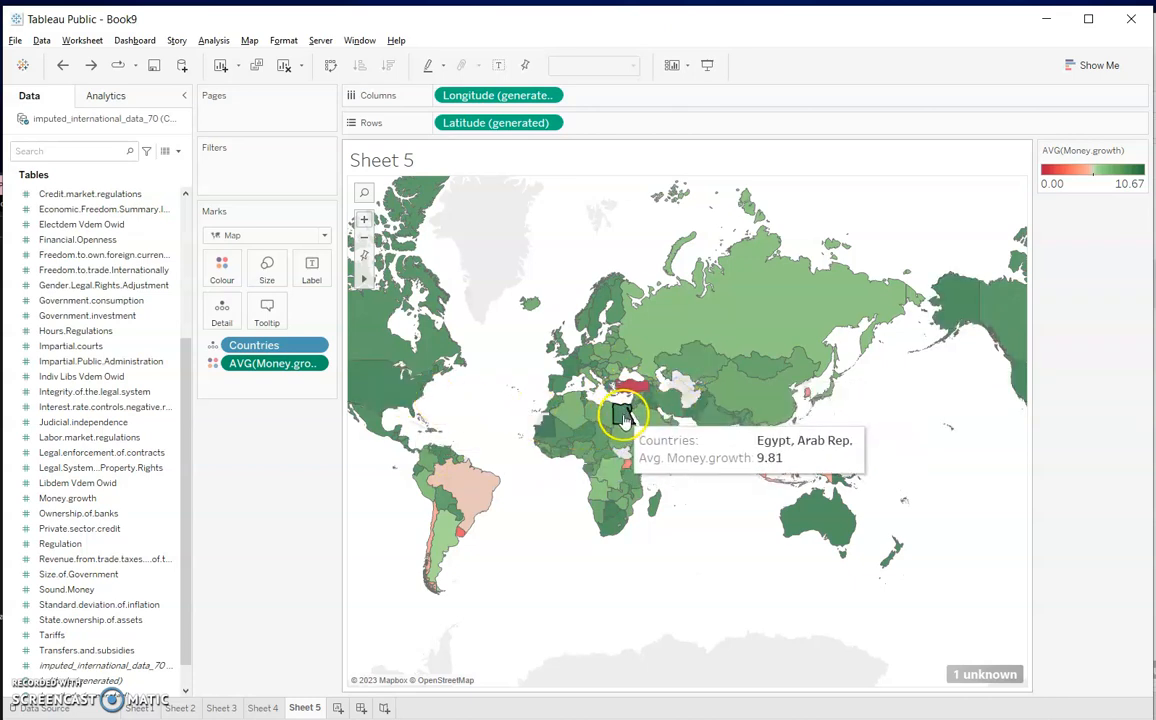
mouse_move(545, 435)
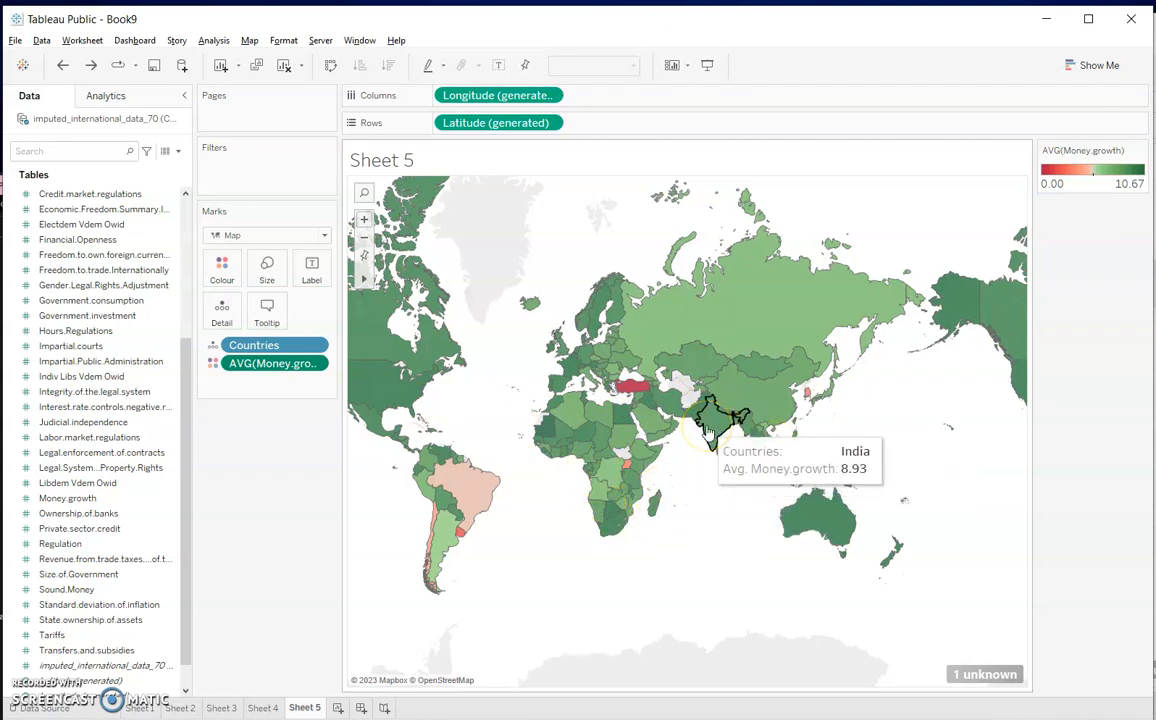
key("ctrl+z")
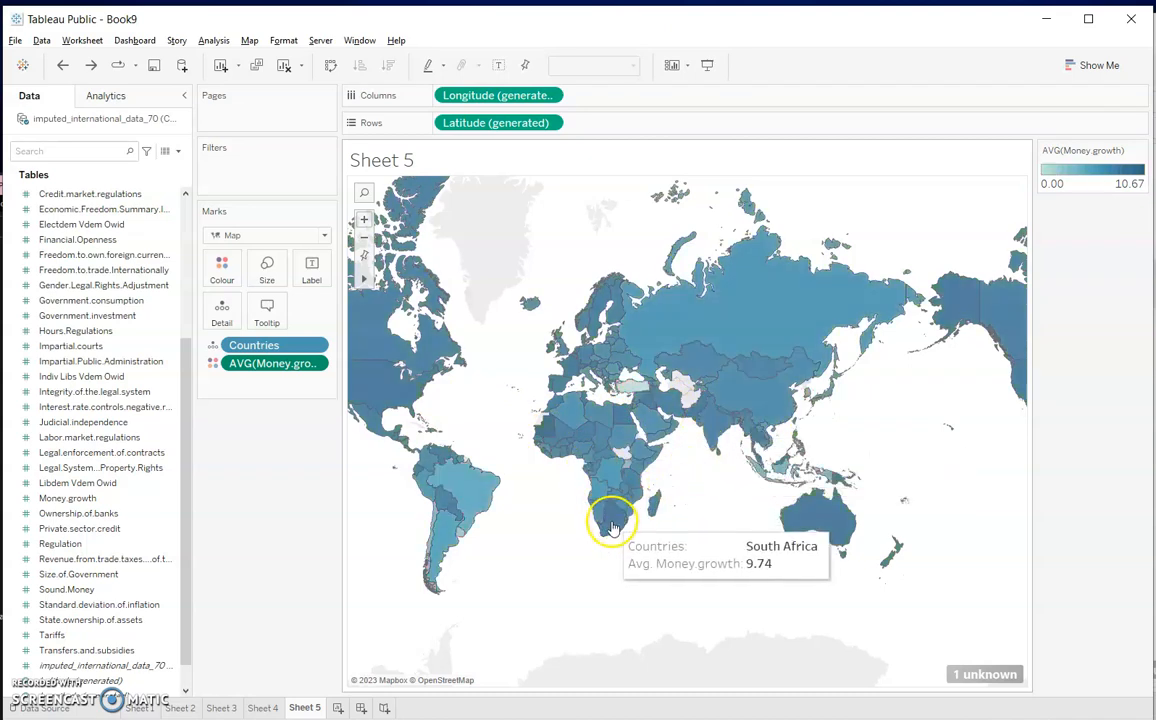
key("ctrl+z")
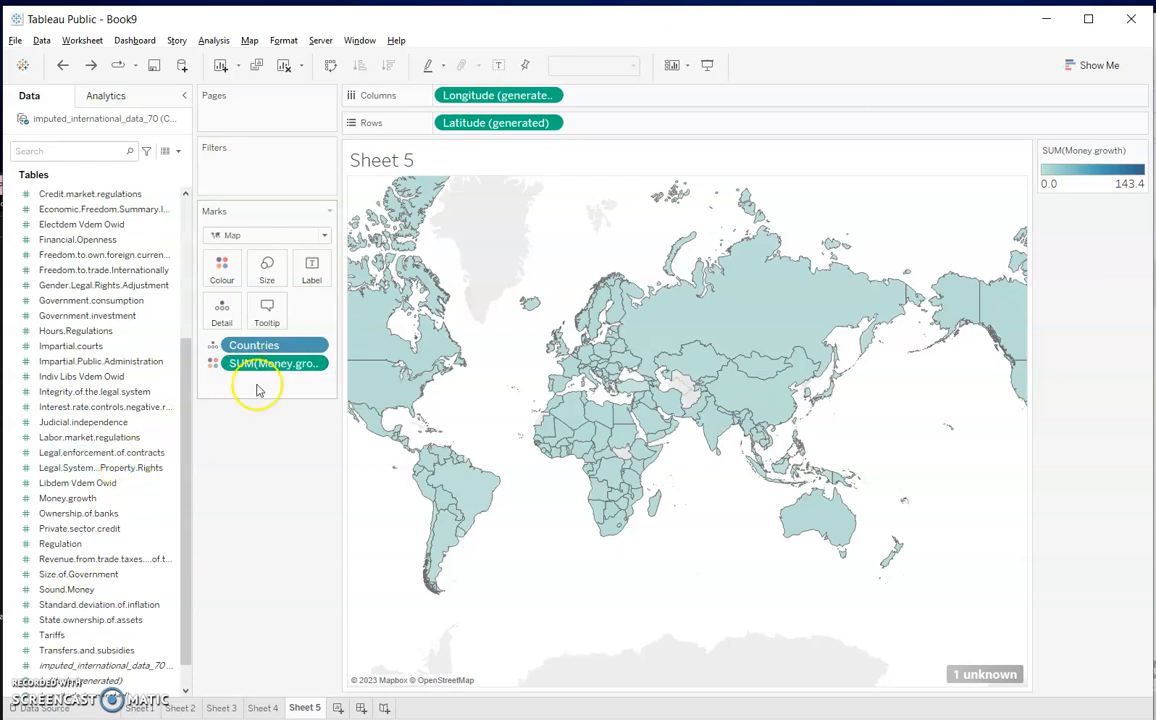
mouse_move(717, 347)
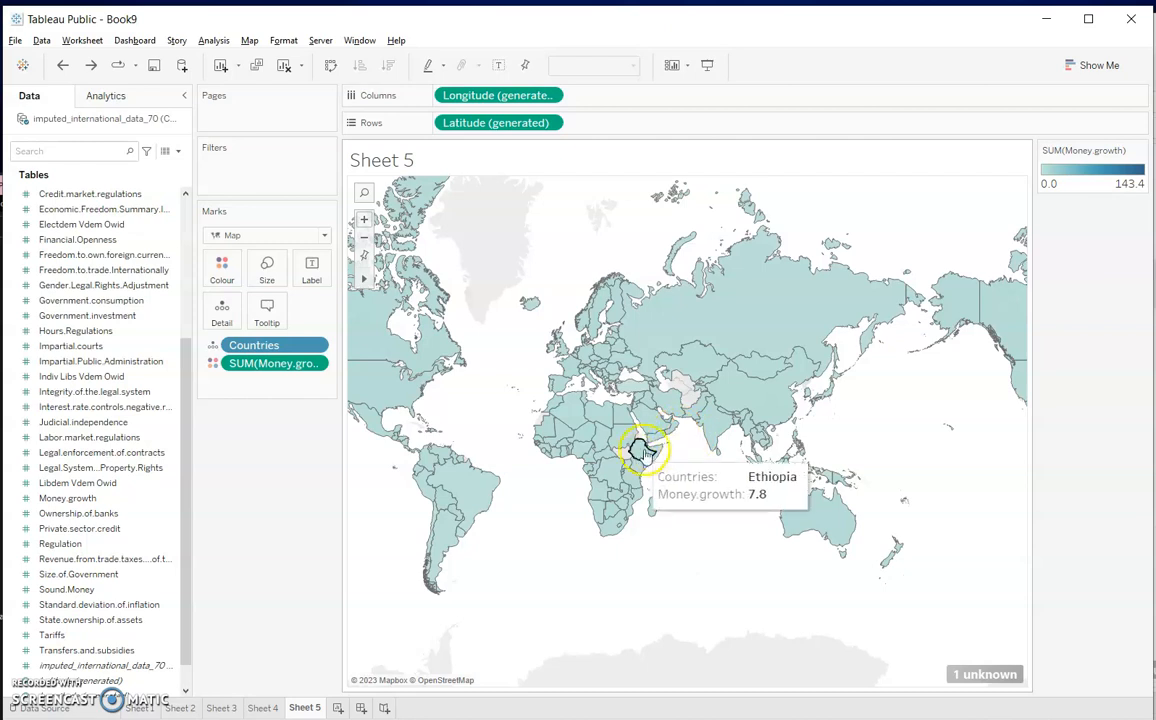
Undo the colouring by Money.growth and the addition of that field to the map.
key("ctrl+y")
key("ctrl+z")
key("ctrl+z")
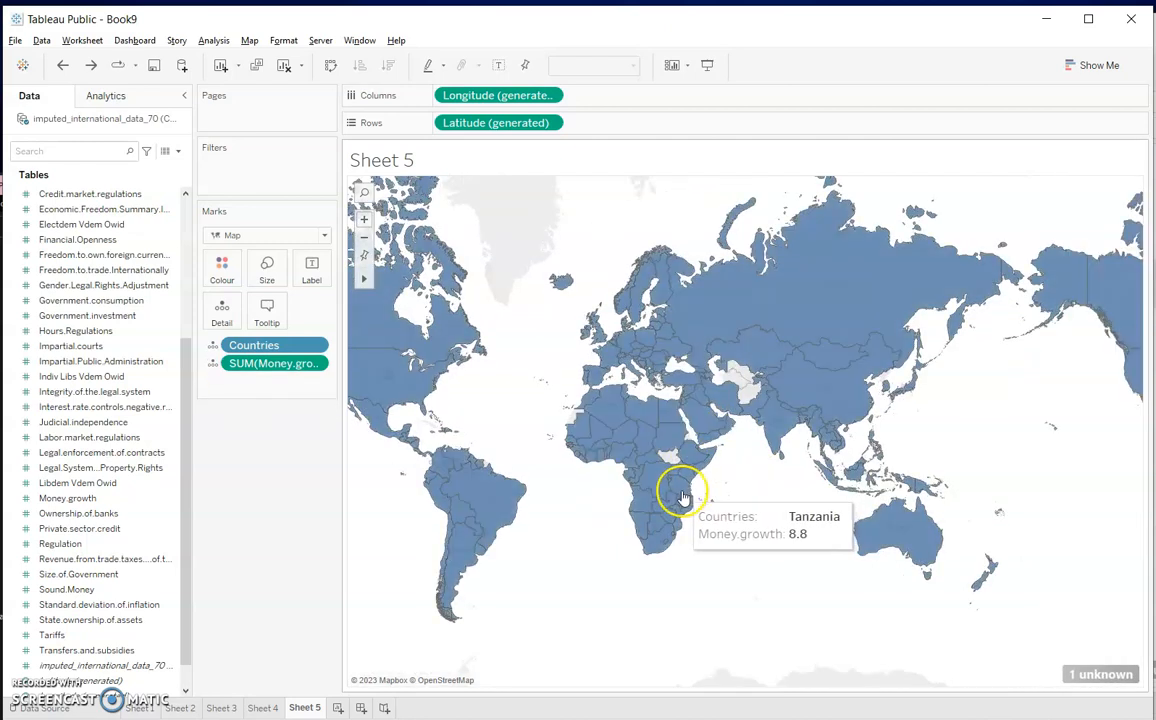
key("ctrl+z")
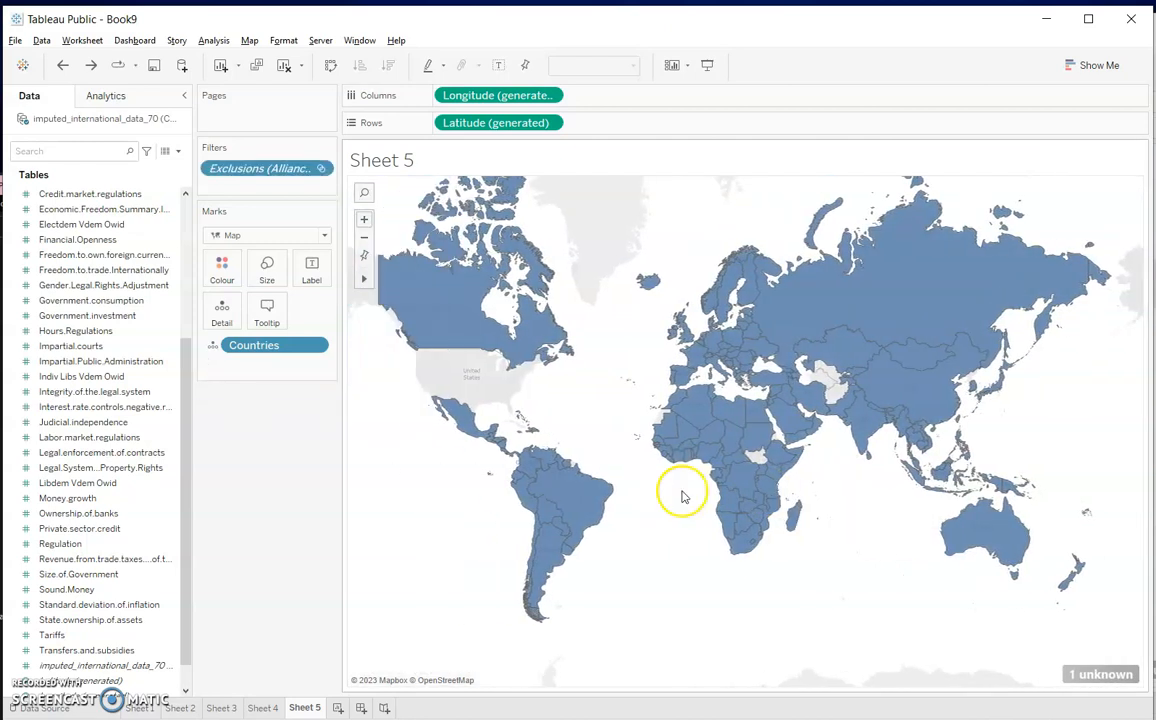
Undo further back on Sheet 5, past the United States exclusion and the colouring by Alliance.
key("ctrl+z")
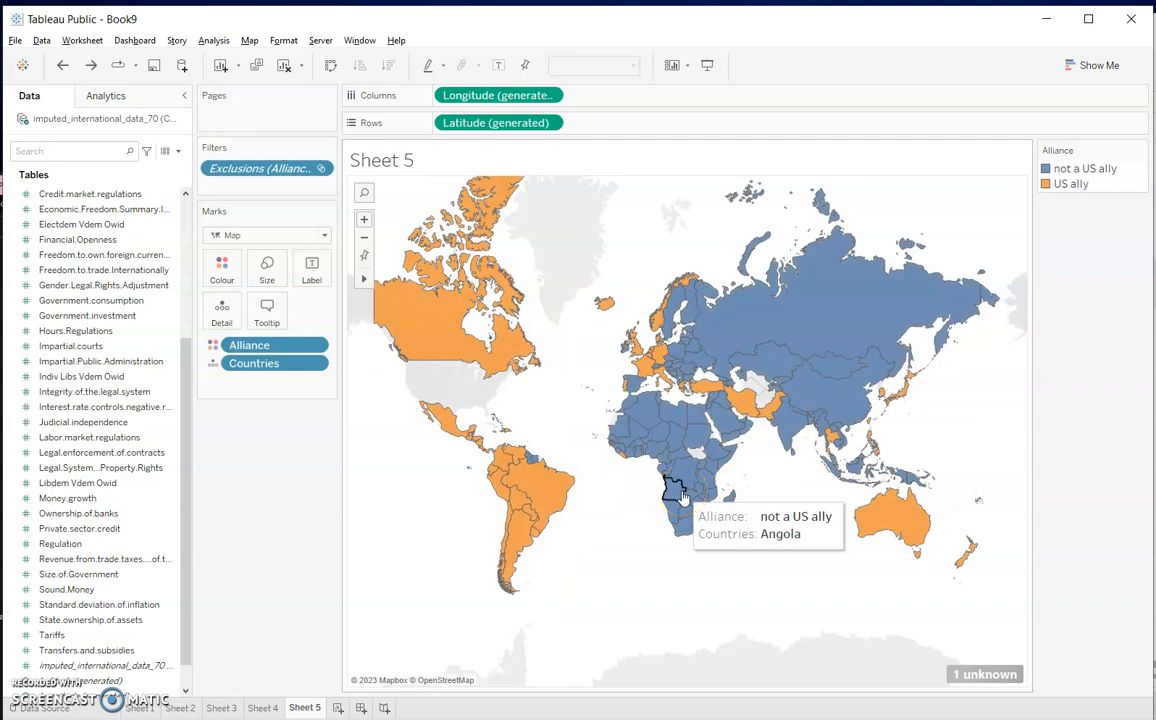
key("ctrl+z")
key("ctrl+z")
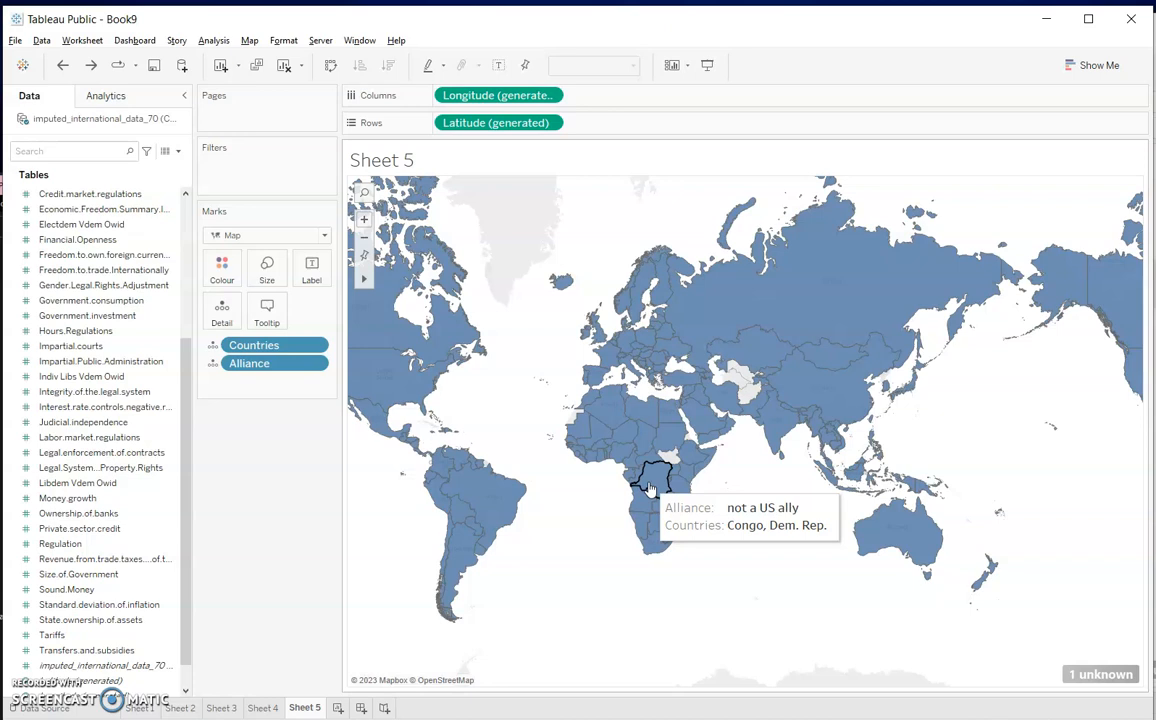
Undo further on Sheet 5, past the move of Alliance off the rows and the switch to the Map mark type.
key("ctrl+z")
key("ctrl+z")
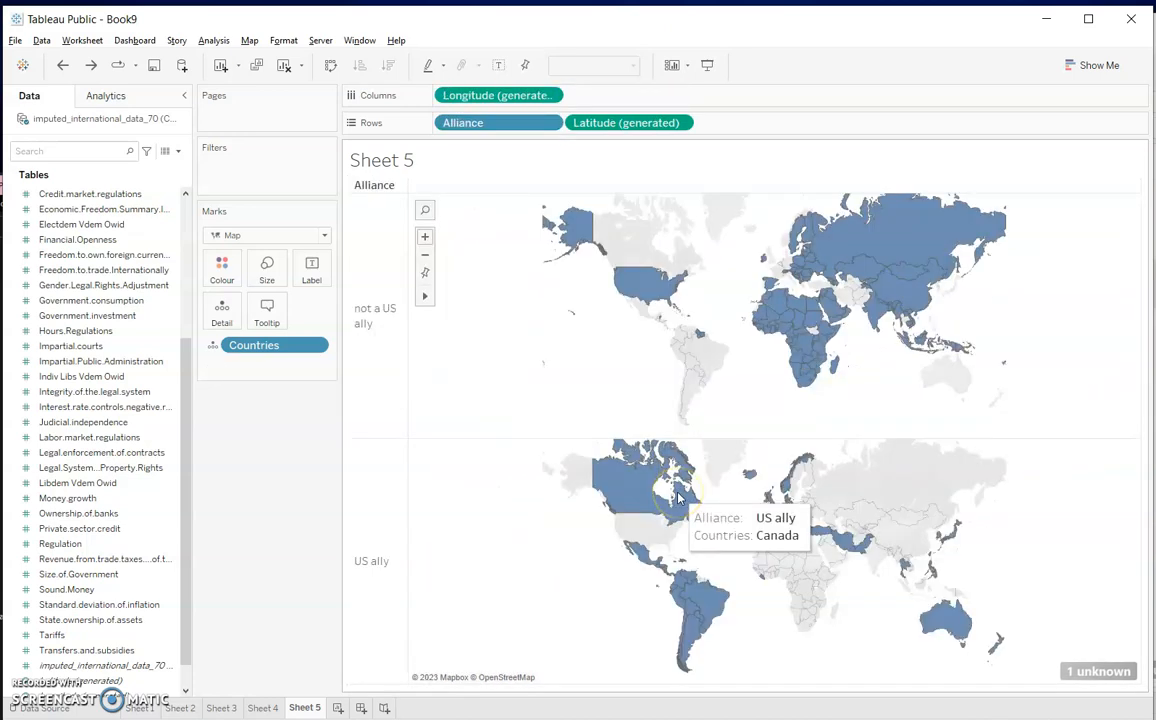
key("ctrl+z")
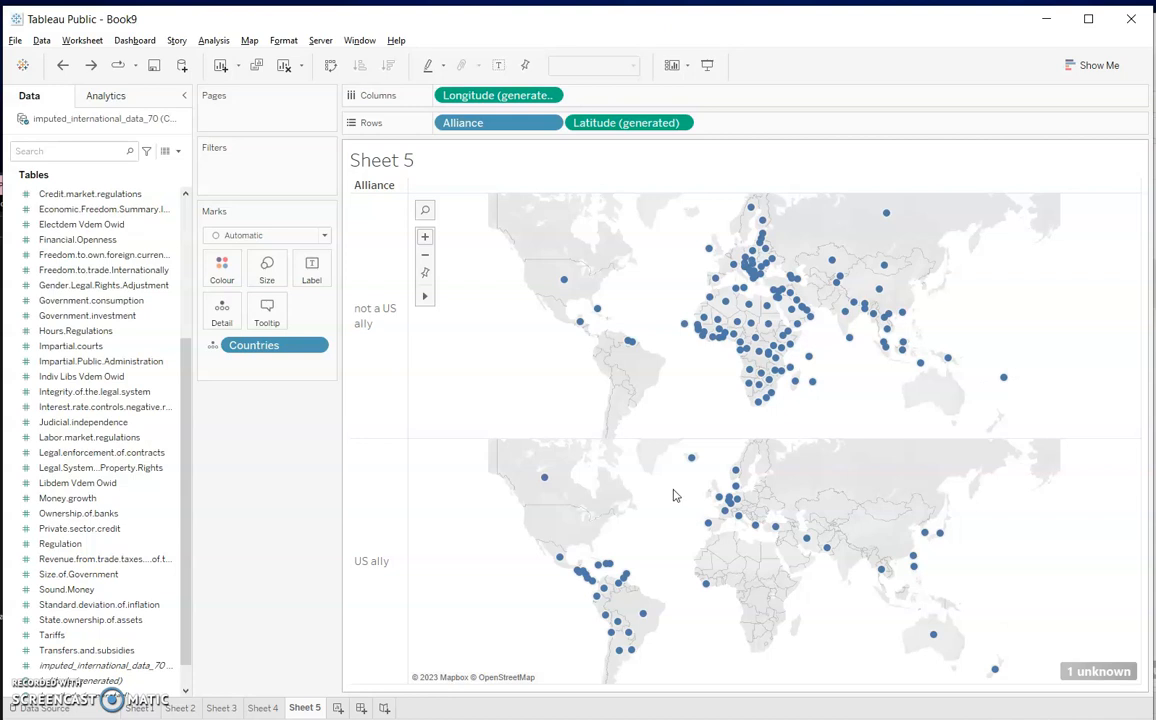
Redo the switch to the Map mark type and the colouring of Sheet 5's countries by Alliance.
key("ctrl+y")
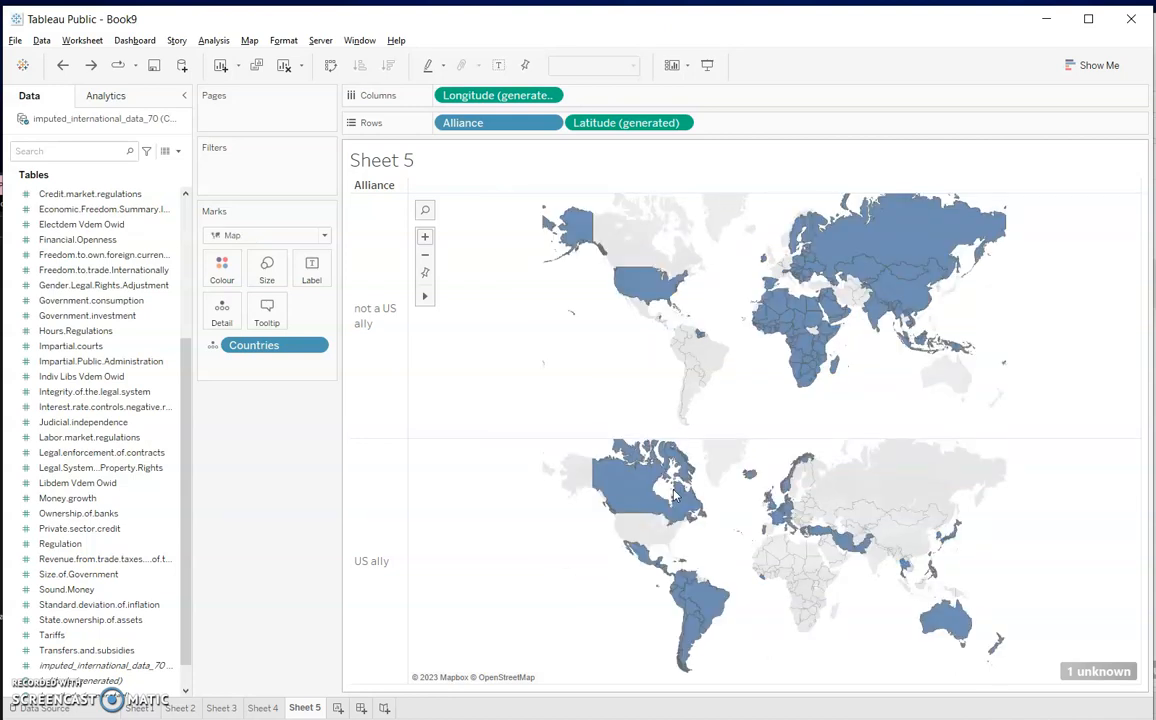
key("ctrl+z")
key("ctrl+y")
key("ctrl+z")
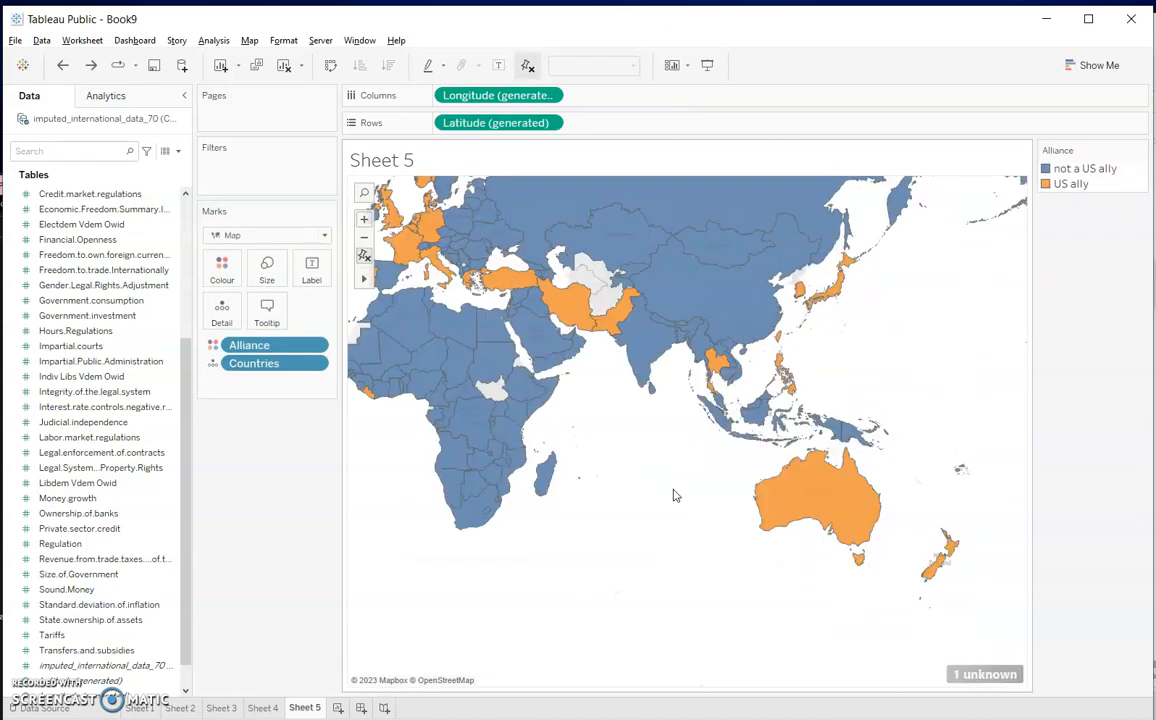
key("ctrl+z")
key("ctrl+y")
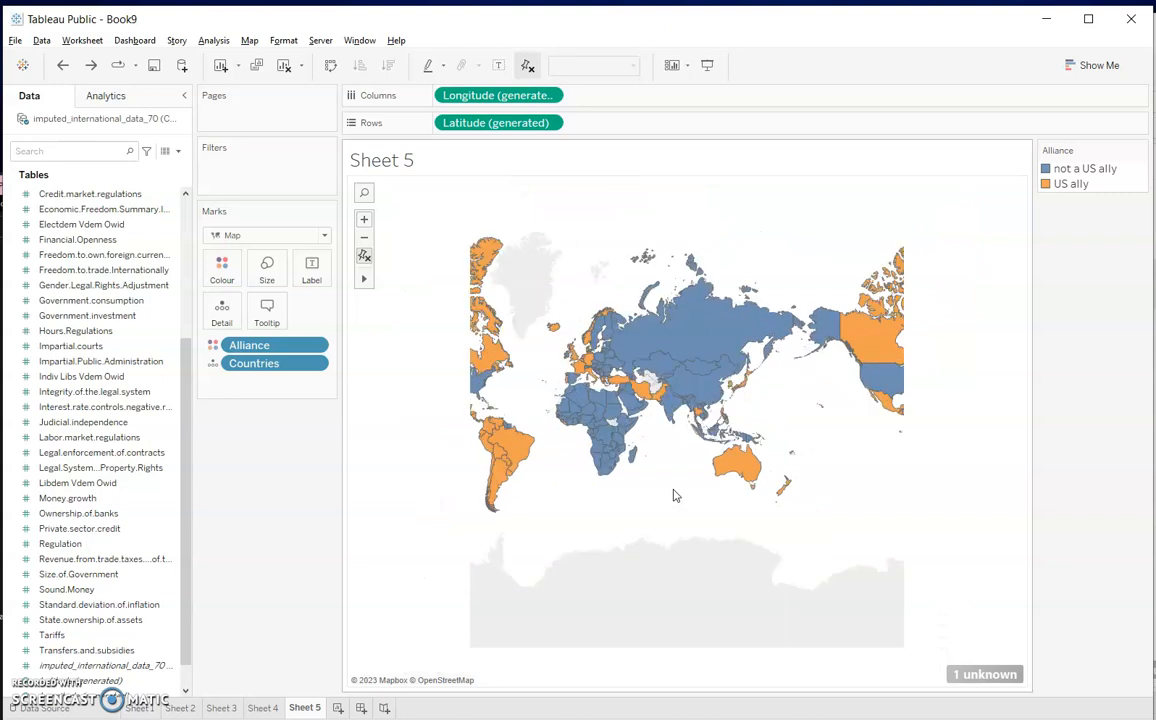
Move through the history of the Alliance-coloured map's zoom changes up to the exclusion filter.
scroll(673, 495, "up", 1)
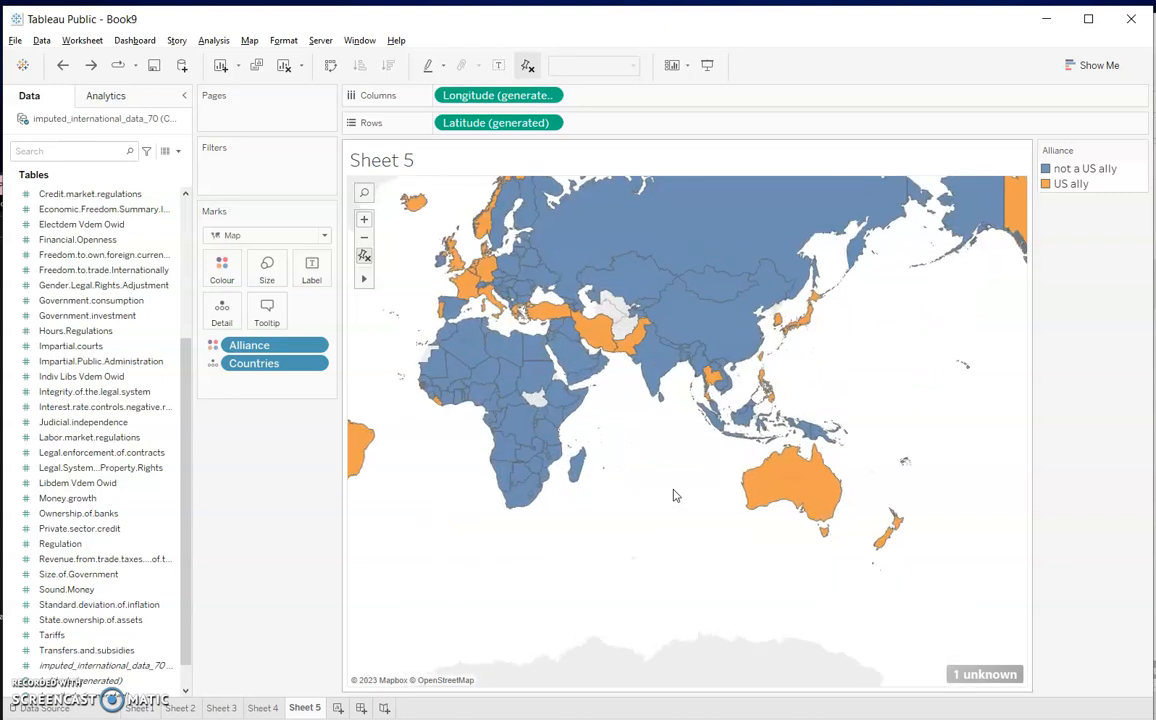
scroll(673, 495, "down", 2)
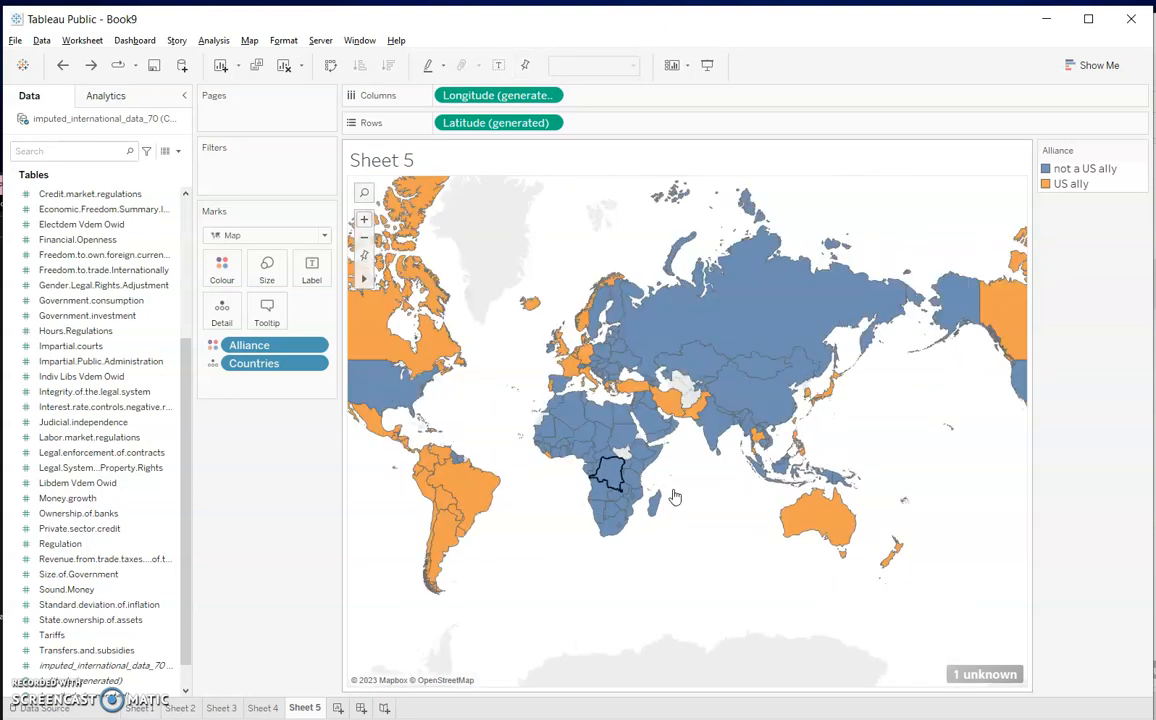
key("ctrl+z")
key("ctrl+z")
key("ctrl+z")
key("ctrl+z")
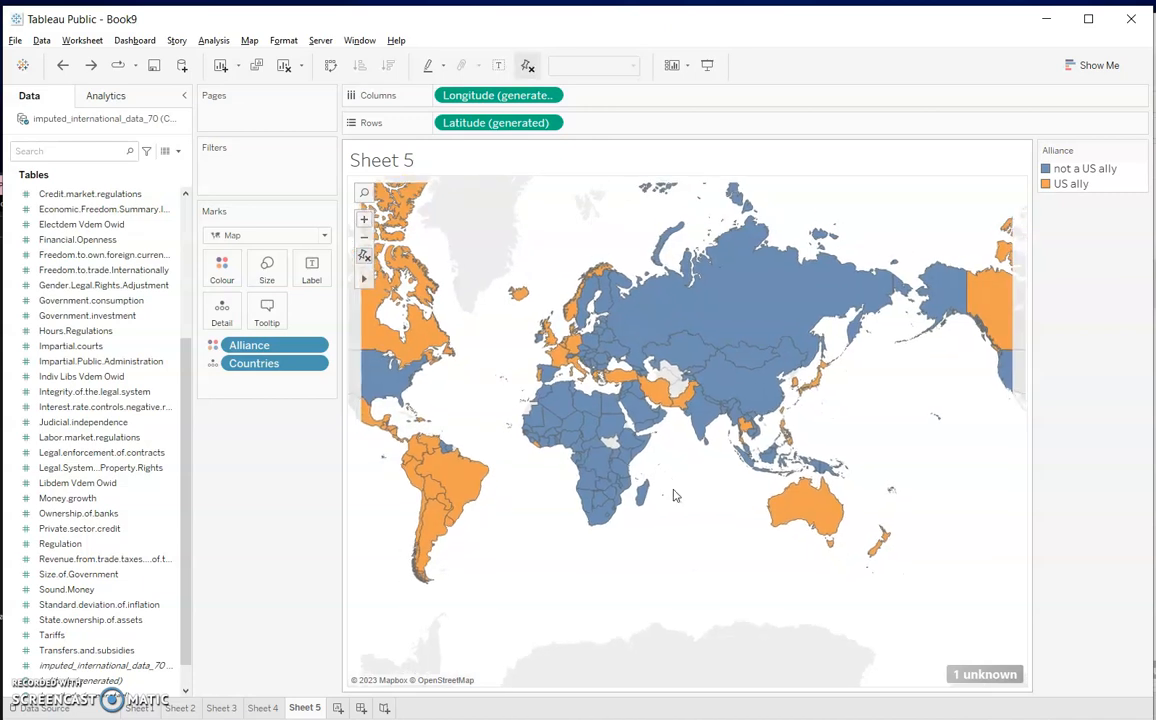
key("ctrl+z")
key("ctrl+z")
key("ctrl+z")
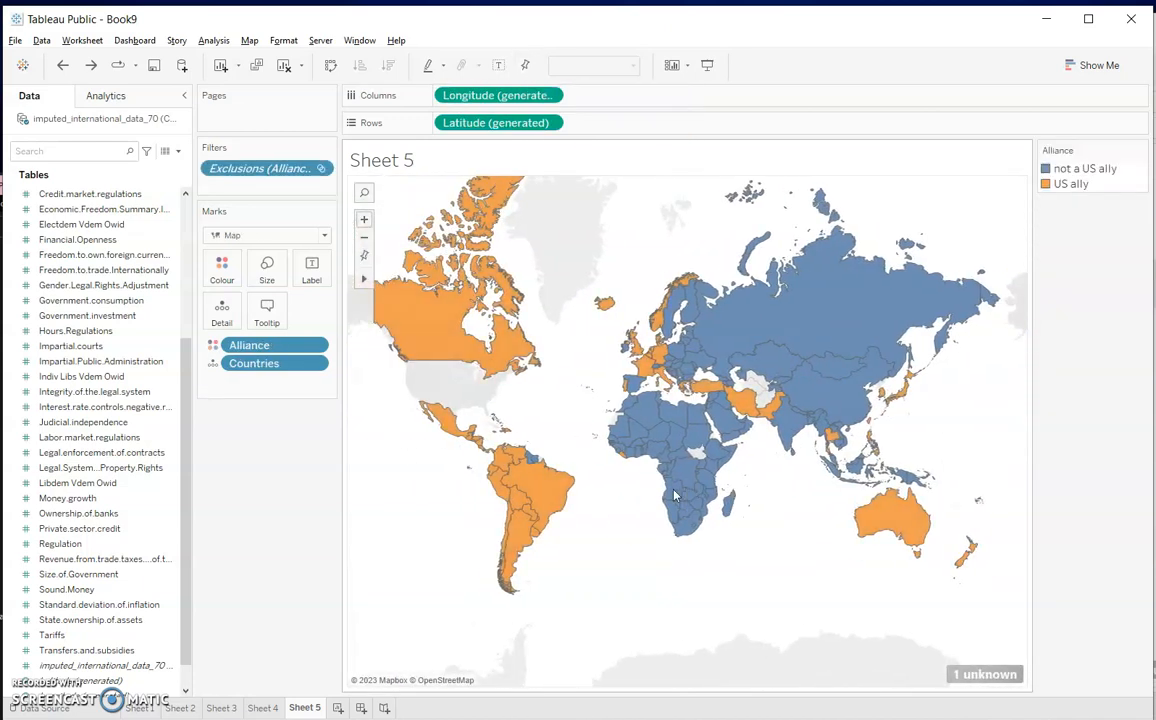
Undo the country exclusion on the Alliance map and check the details of the United States.
key("ctrl+z")
key("ctrl+z")
key("ctrl+z")
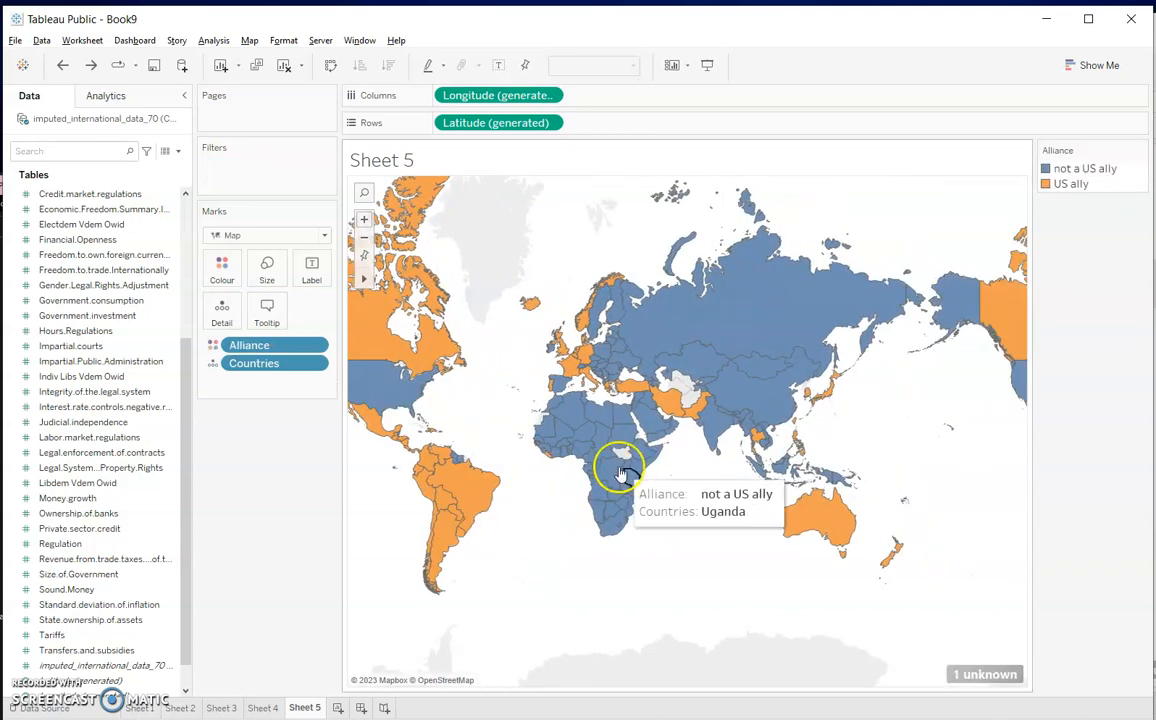
mouse_move(380, 391)
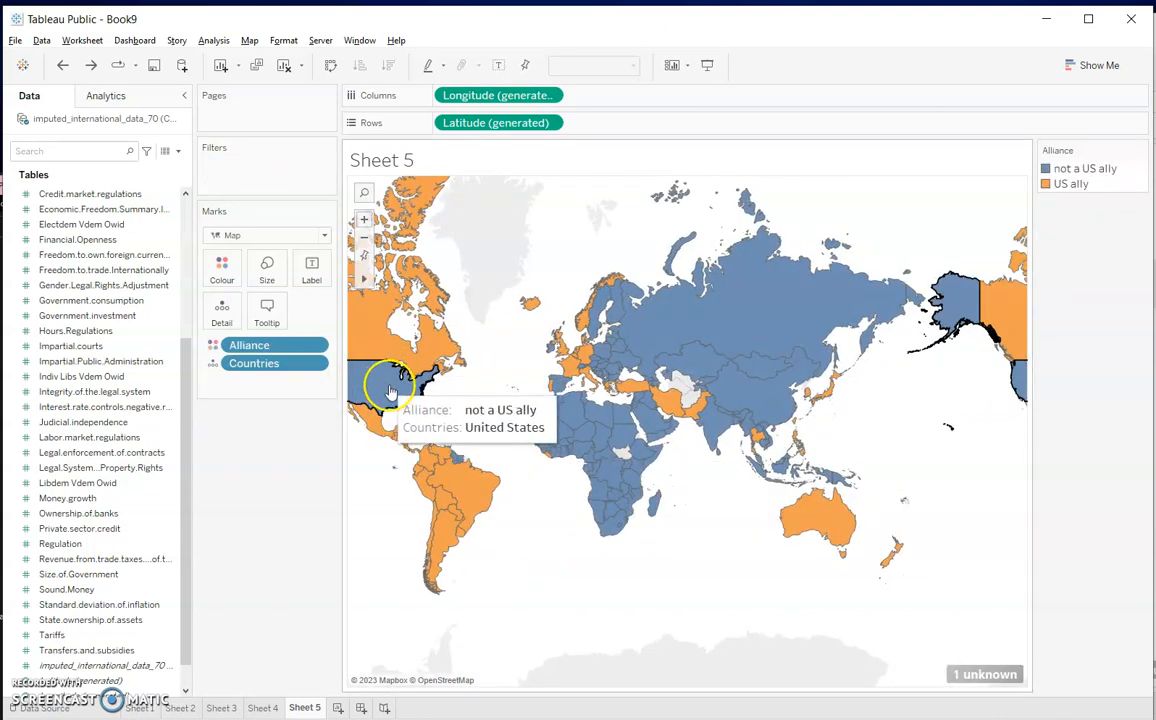
Redo the United States exclusion, the removal of the Alliance colouring and the removal of the exclusion filter.
key("ctrl+y")
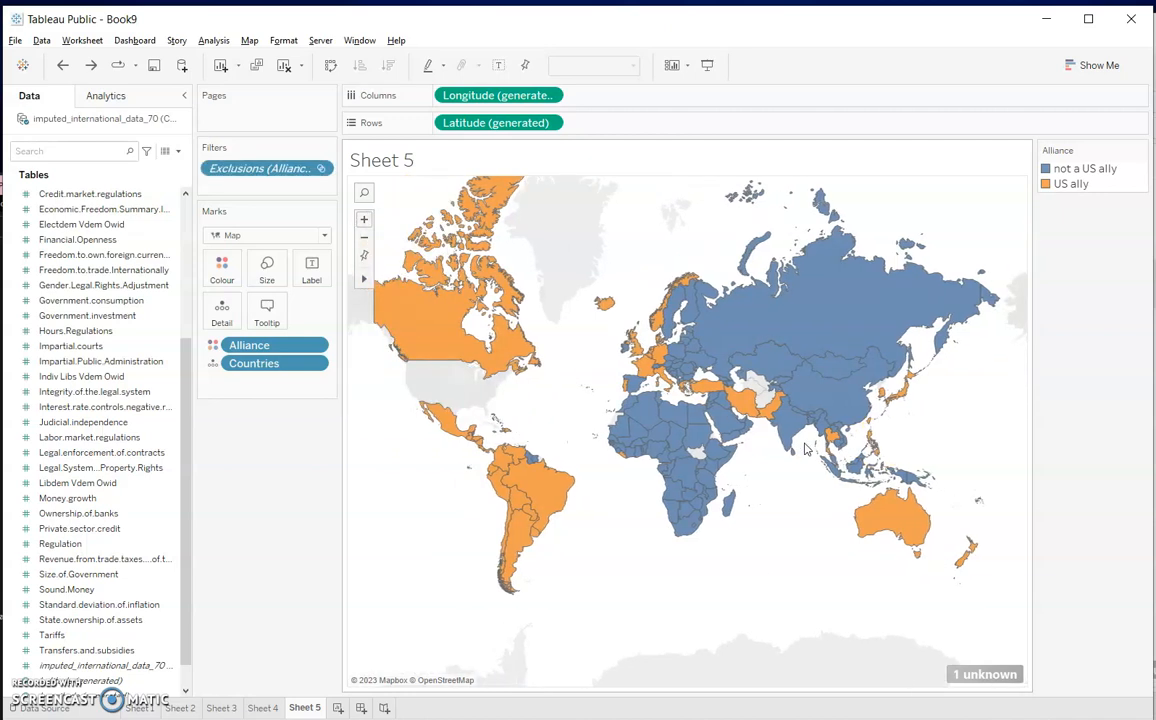
key("ctrl+y")
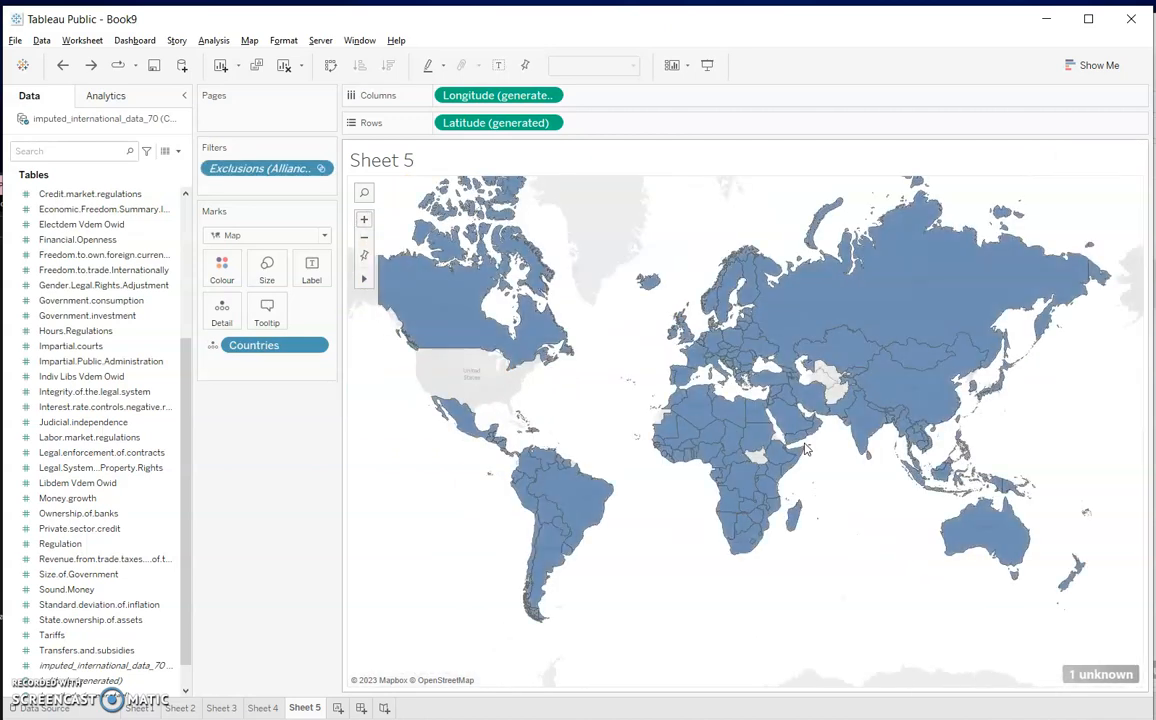
key("ctrl+y")
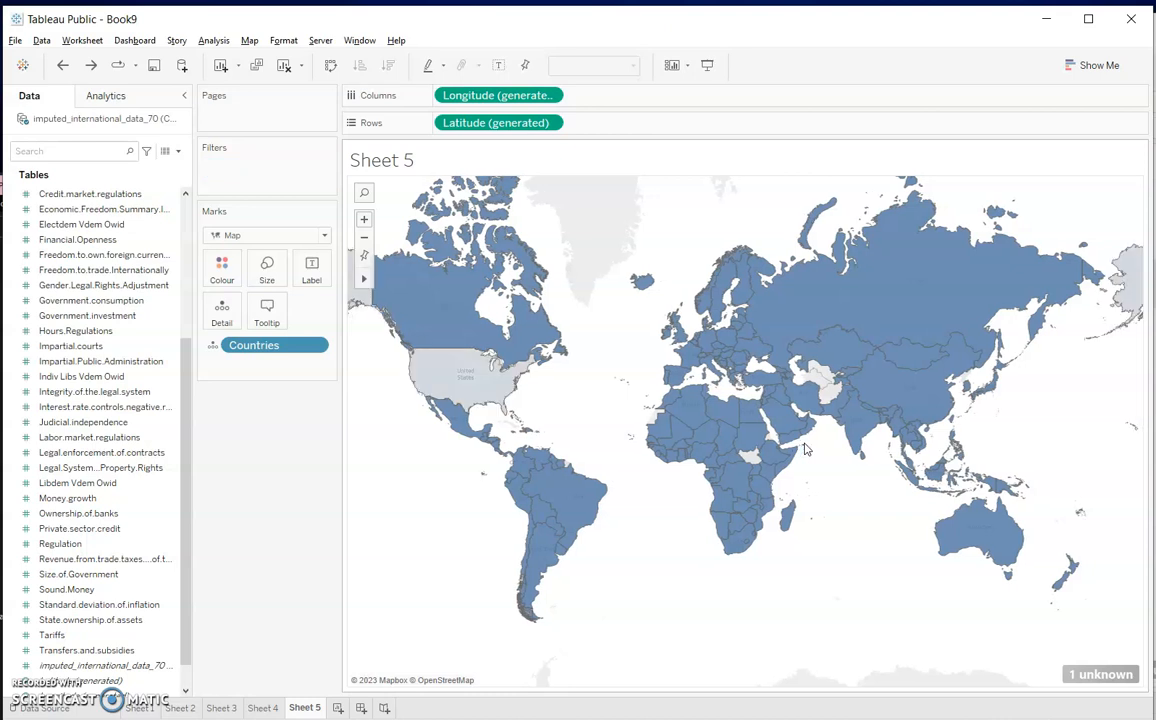
Redo the colouring by Money.growth, its change to average and the colouring of the map by Regime type.
key("ctrl+y")
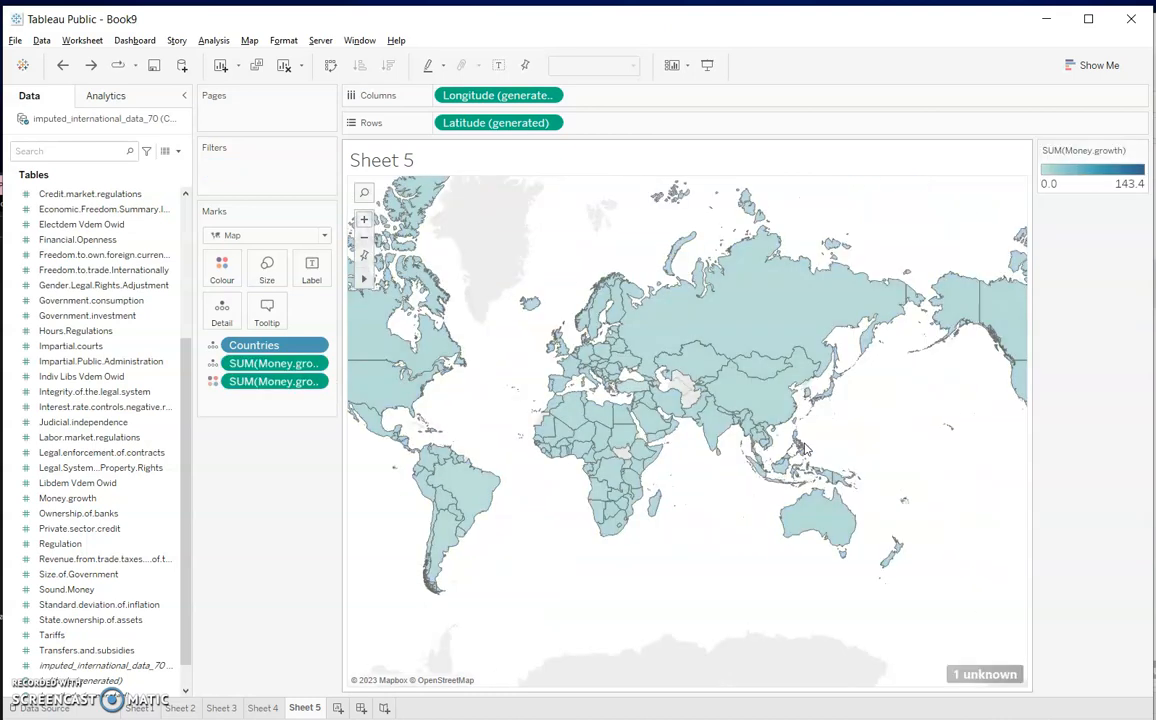
key("ctrl+y")
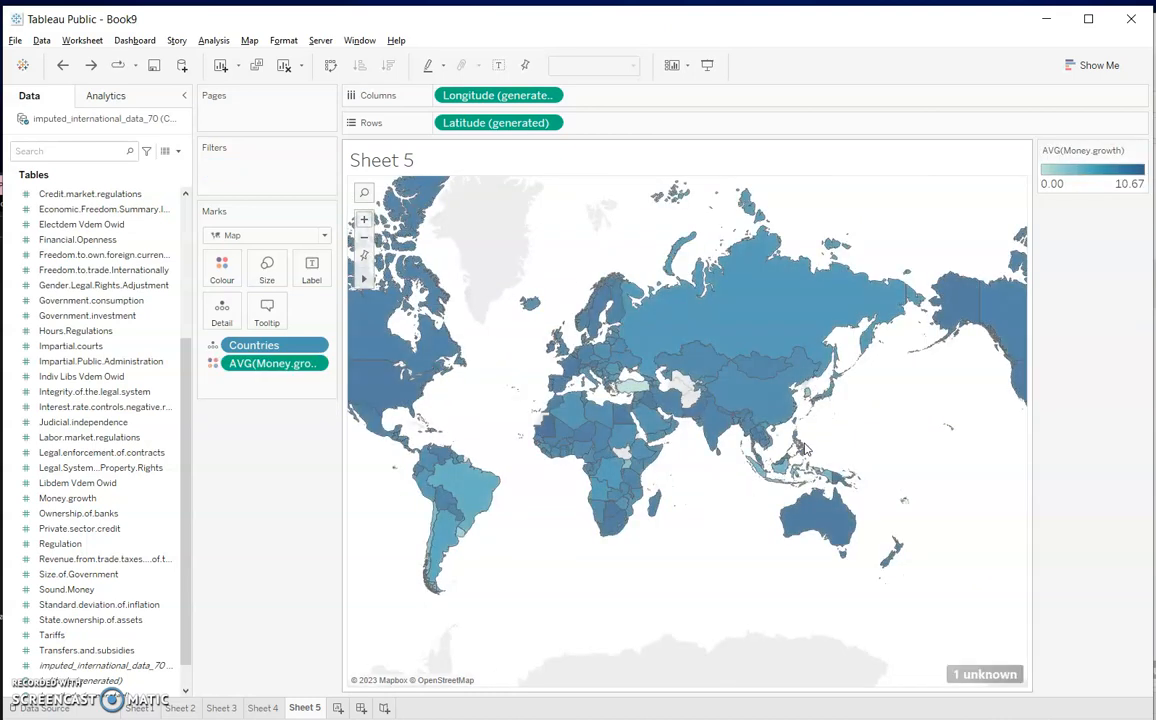
key("ctrl+y")
key("ctrl+y")
key("ctrl+y")
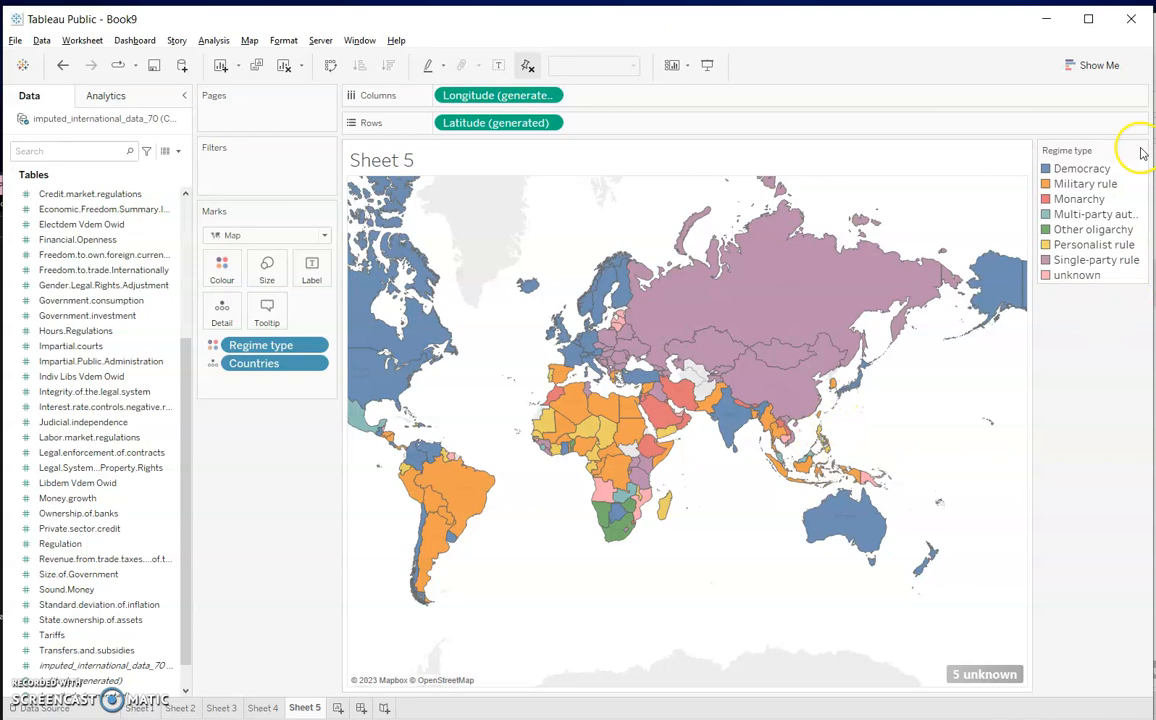
Switch to the Book6 workbook, try the Circle mark type on Sheet 4's regime map and set it to Map.
left_click(1088, 18)
left_click(1104, 37)
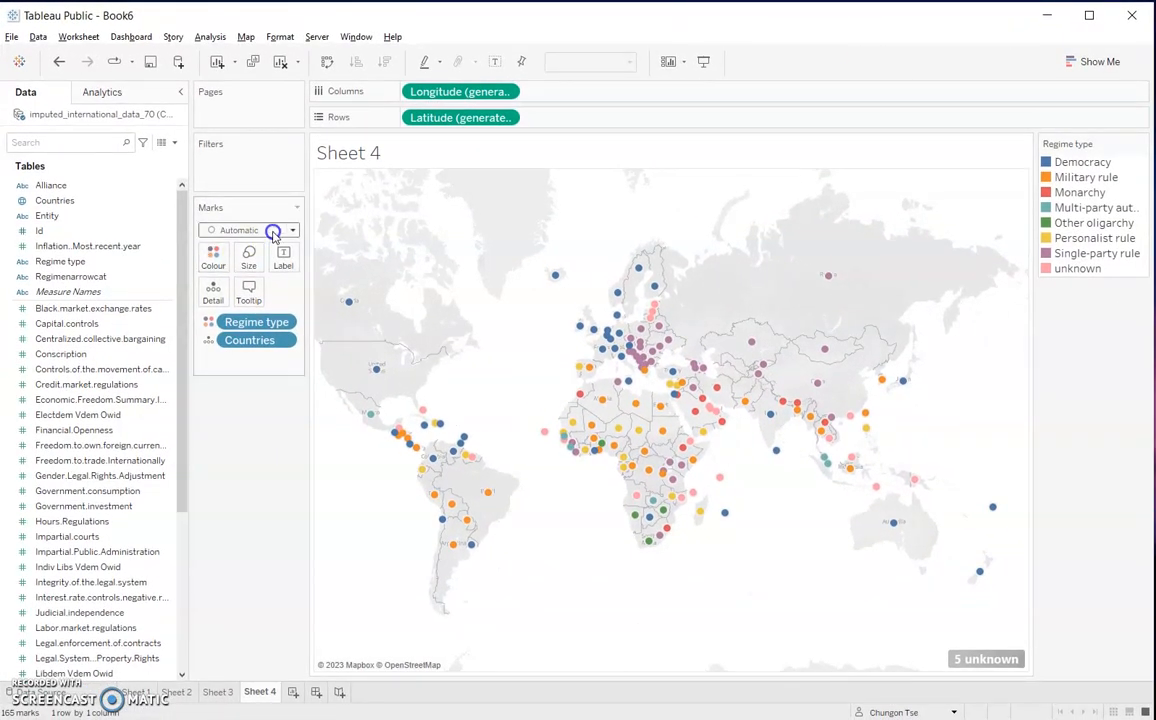
left_click(273, 232)
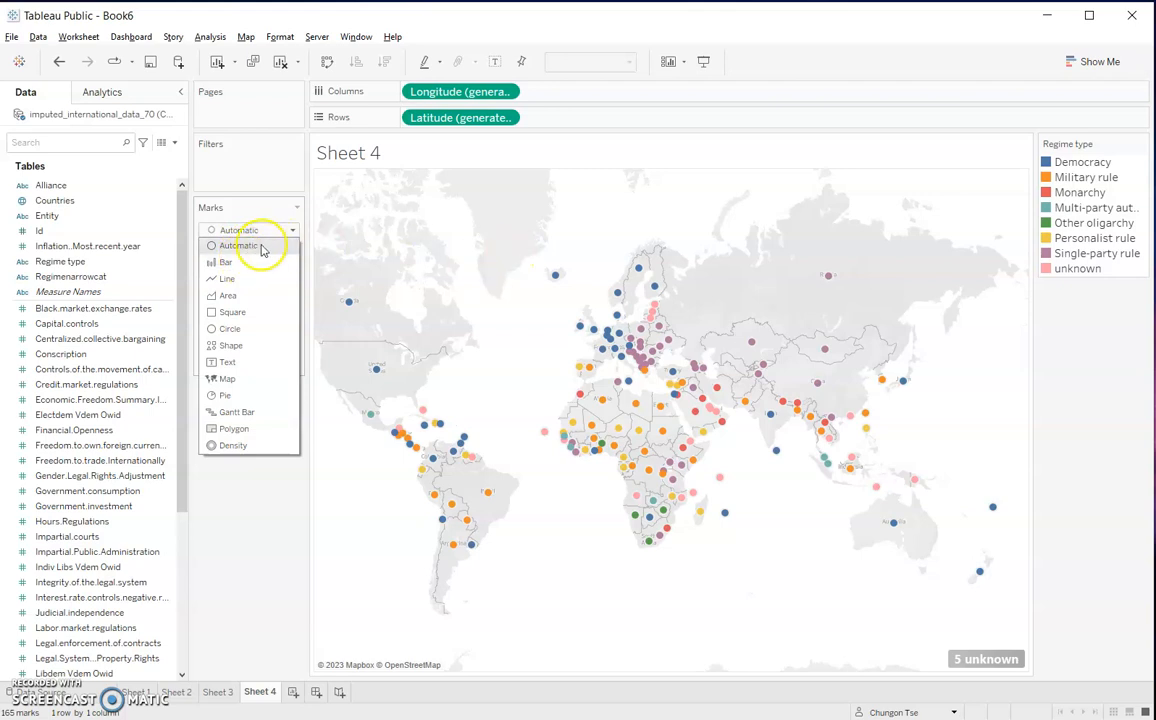
left_click(228, 328)
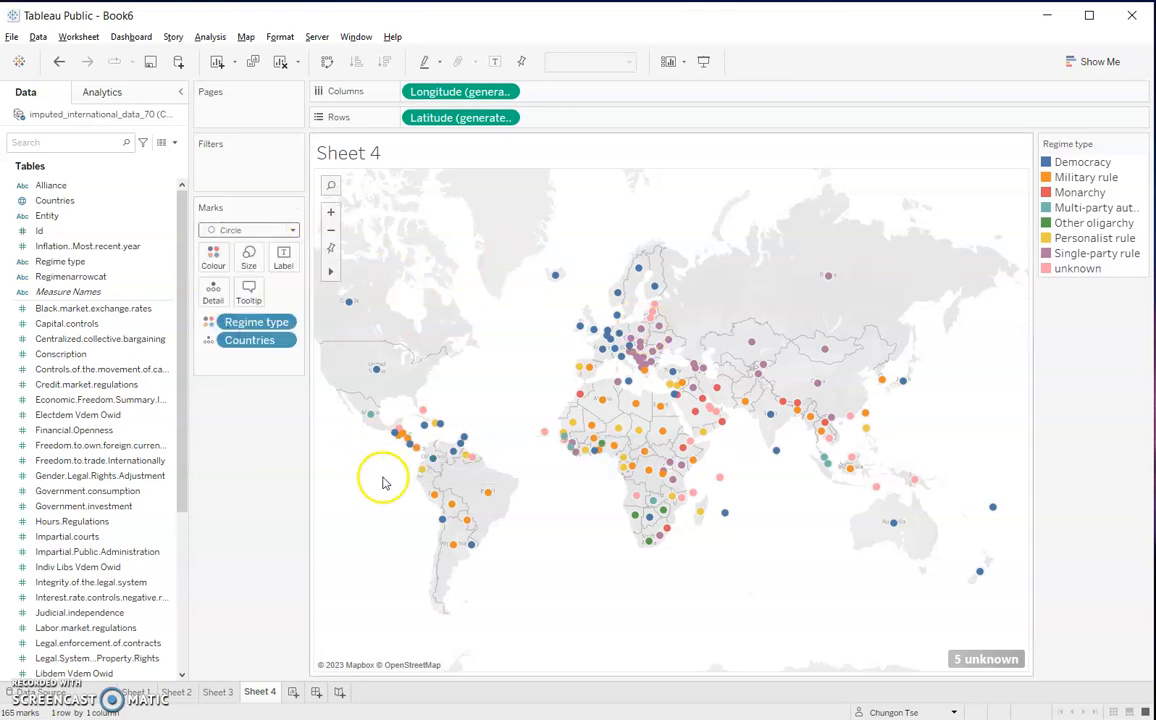
left_click(256, 233)
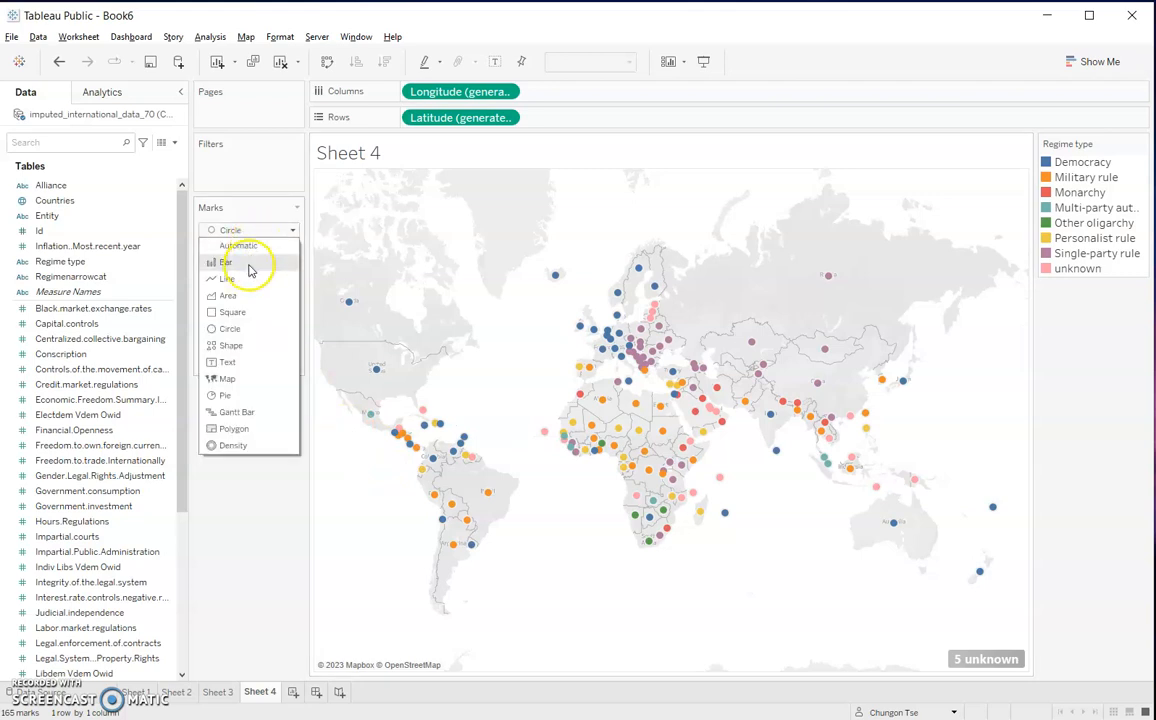
left_click(246, 385)
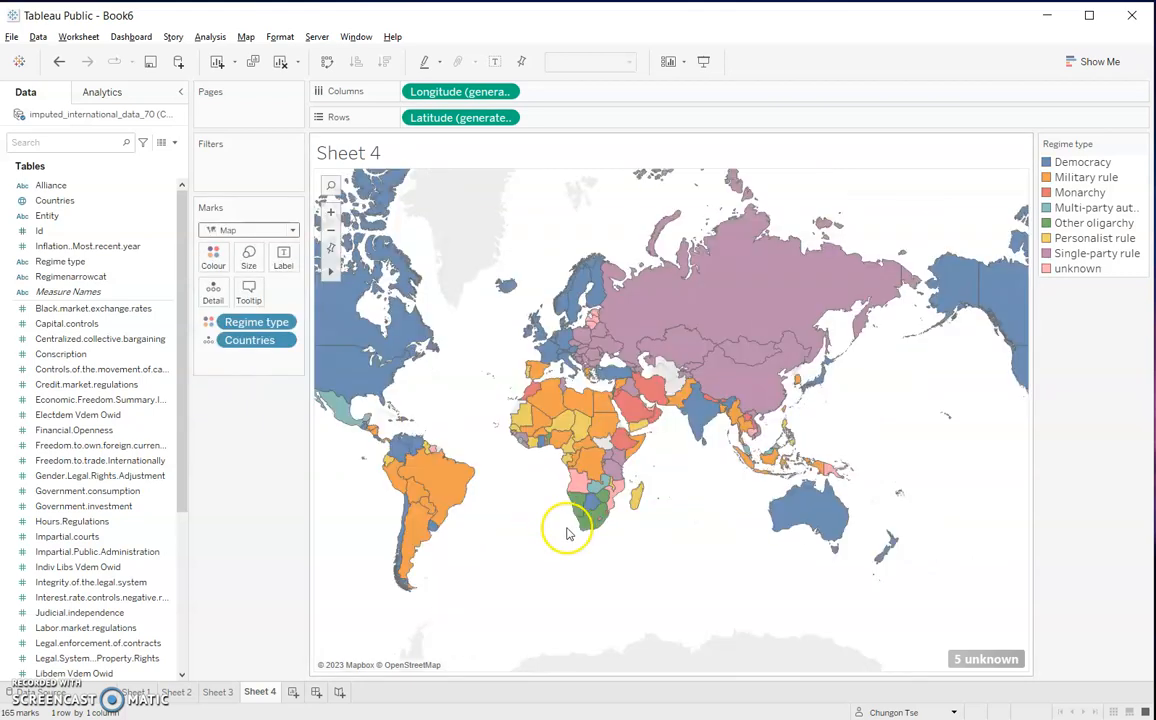
Review the scatter plots on Sheets 1, 2 and 3 of Book6 and return to Sheet 4.
mouse_move(620, 397)
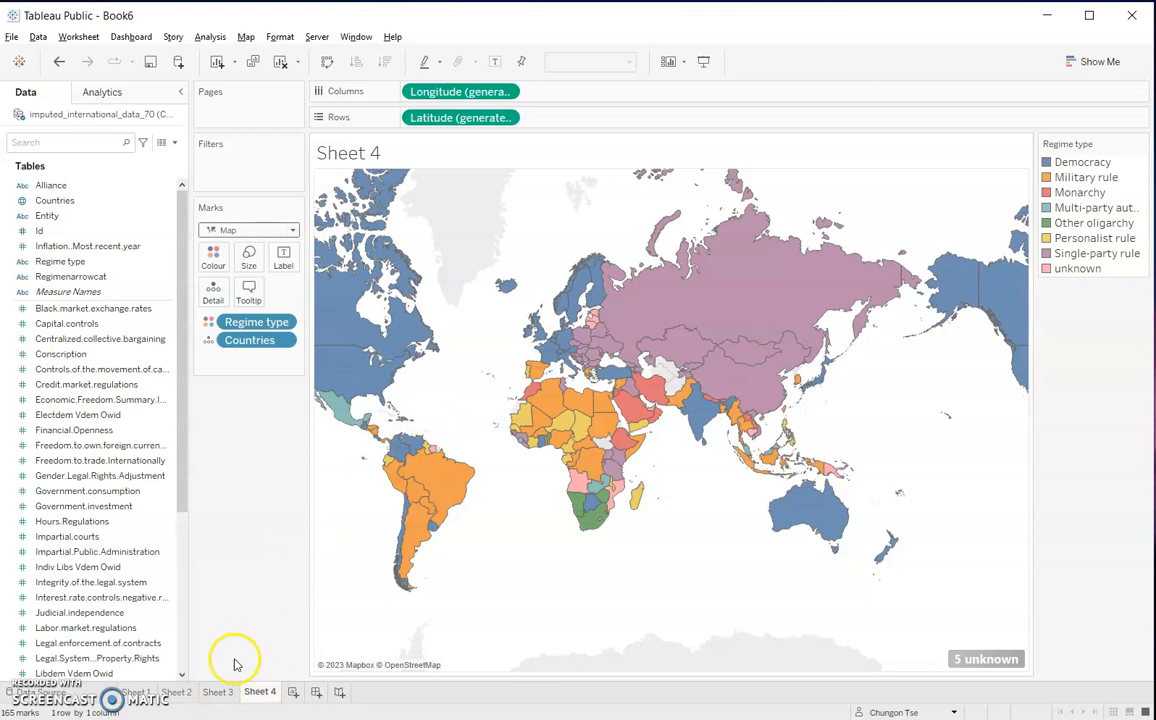
mouse_move(138, 692)
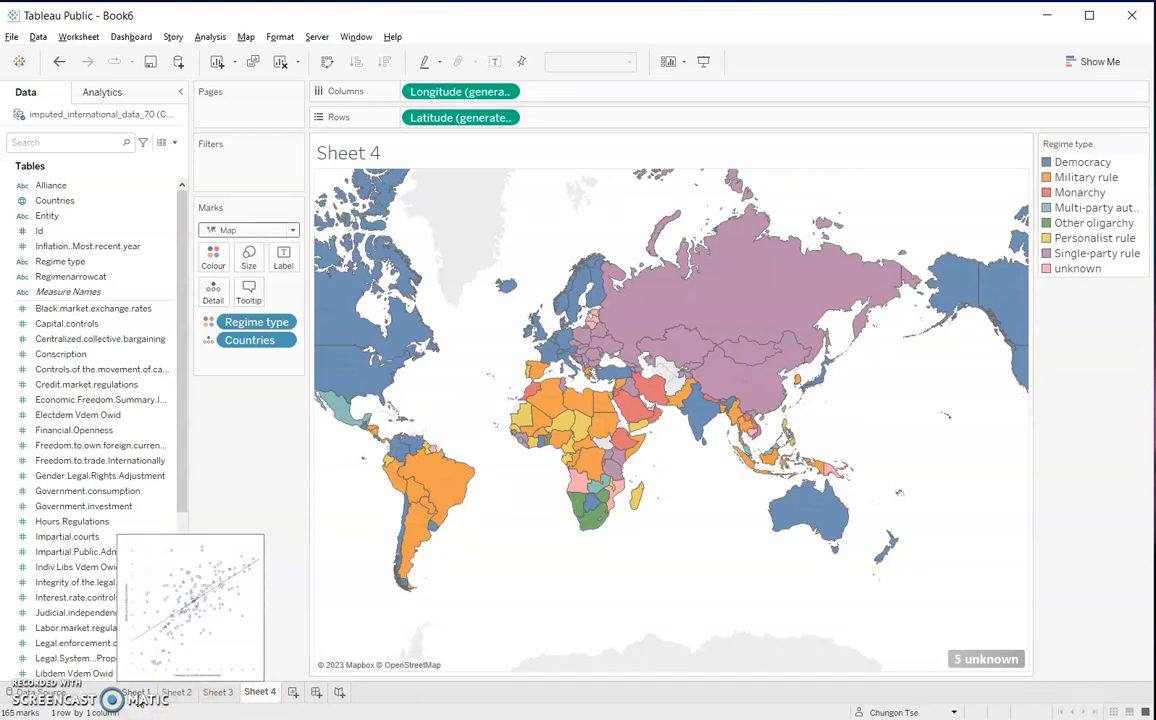
left_click(137, 692)
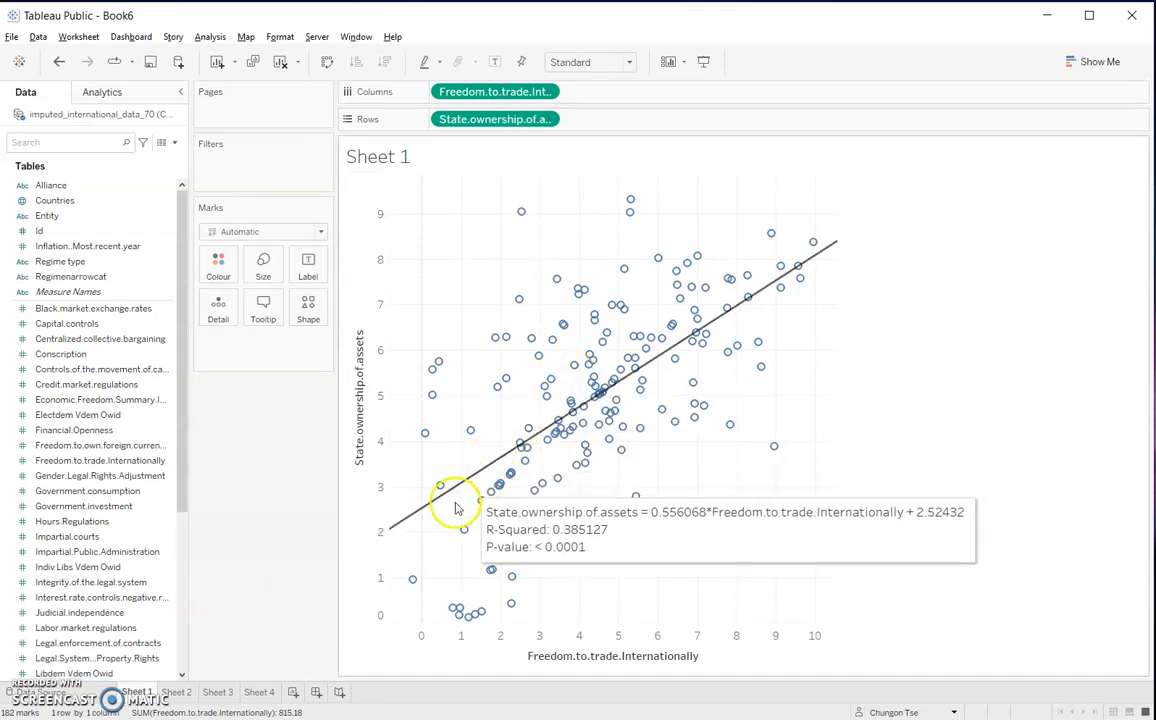
left_click(176, 693)
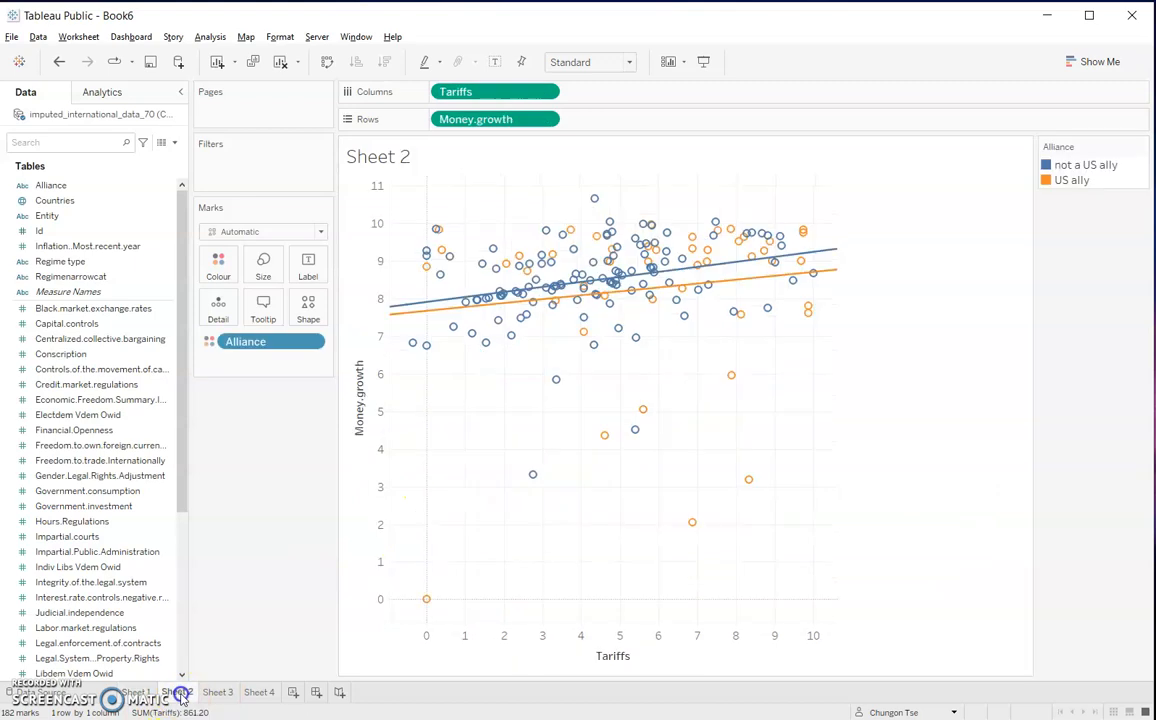
left_click(217, 692)
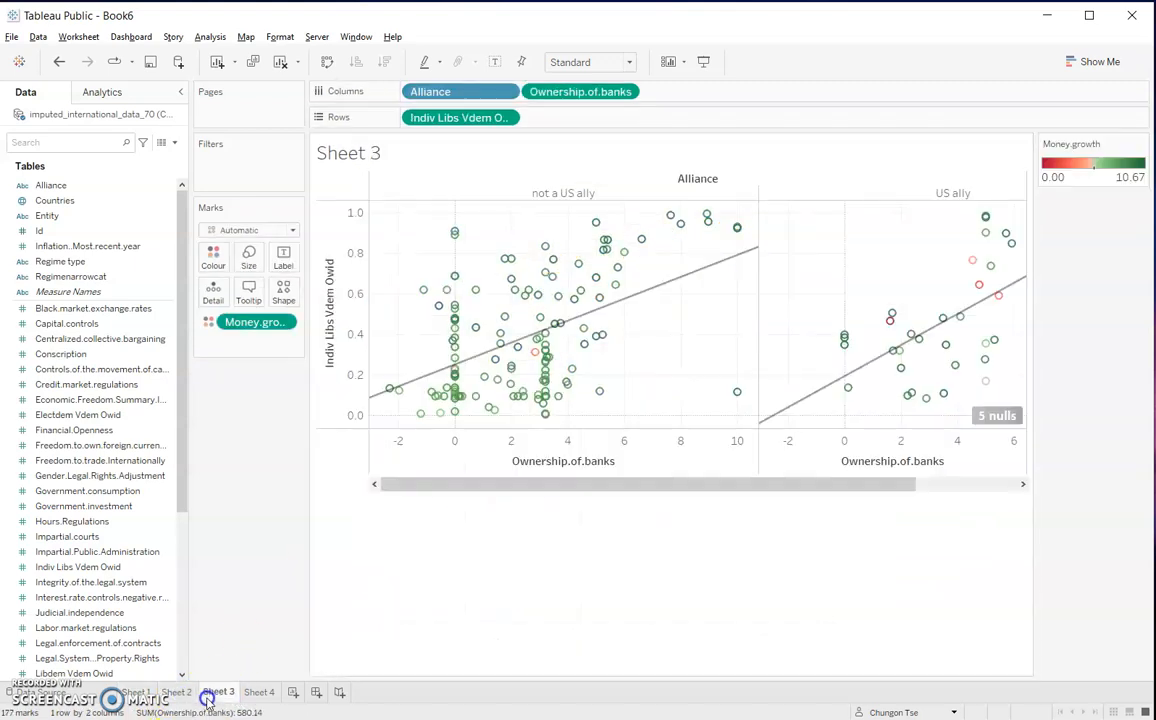
left_click(257, 692)
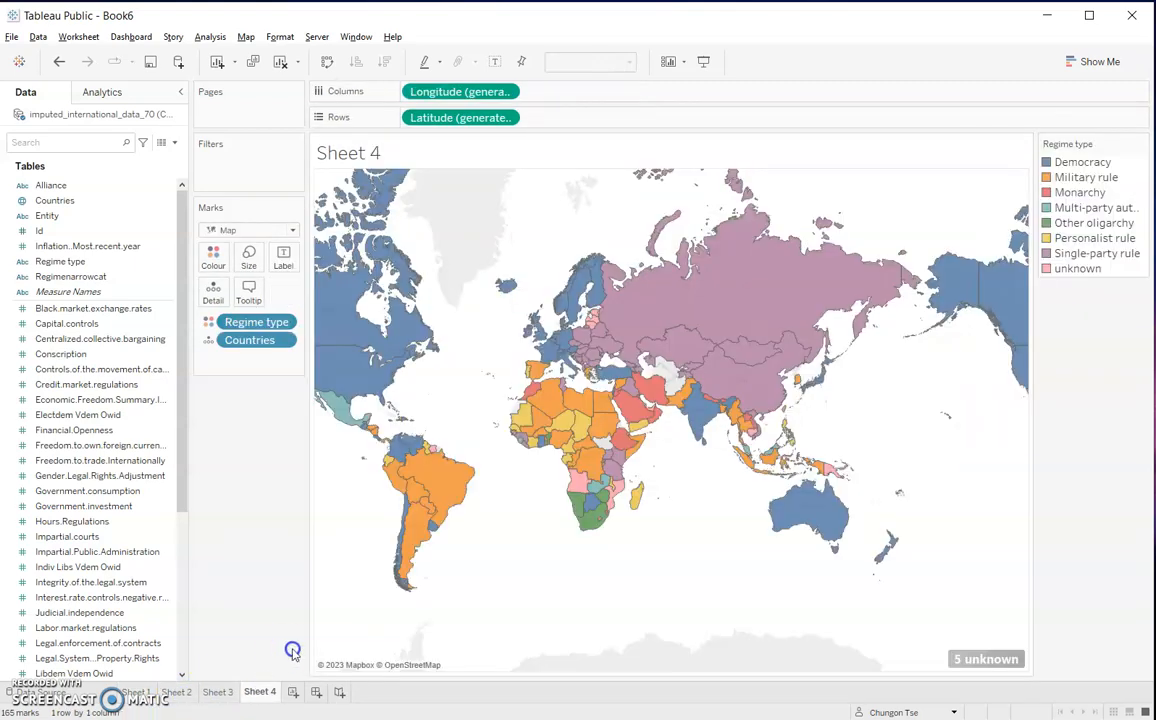
Return to the Book9 workbook and show the suggested chart types for Sheet 1's box plot.
left_click(1055, 17)
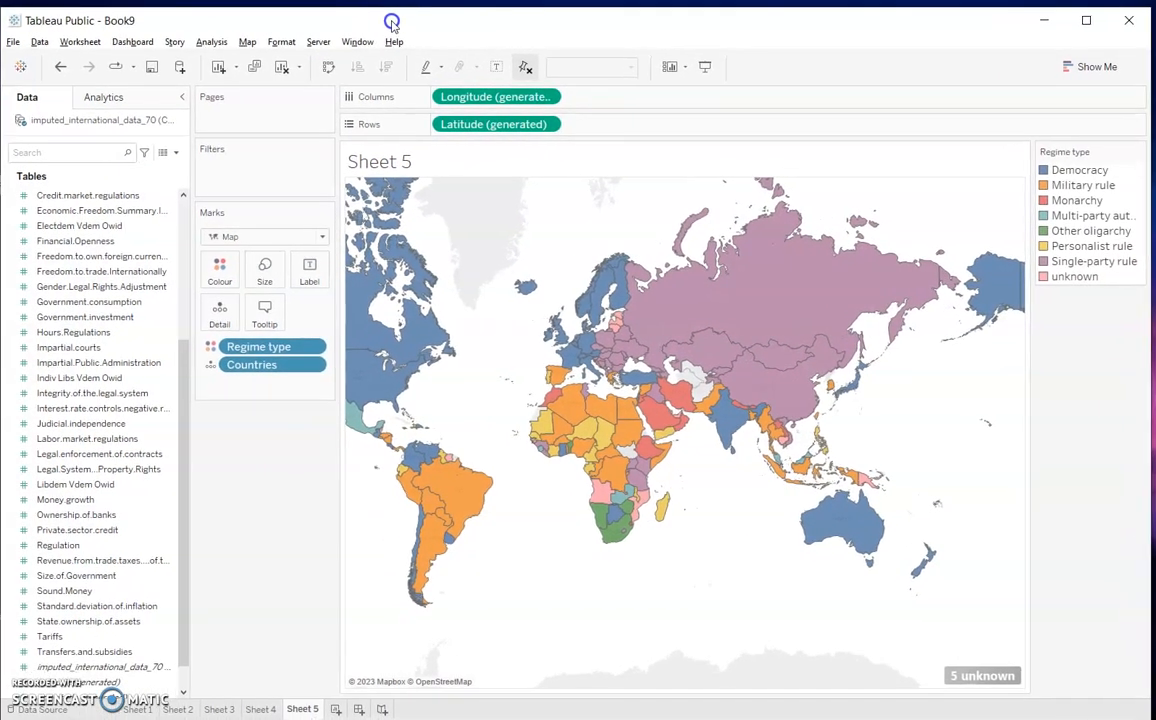
left_click(140, 706)
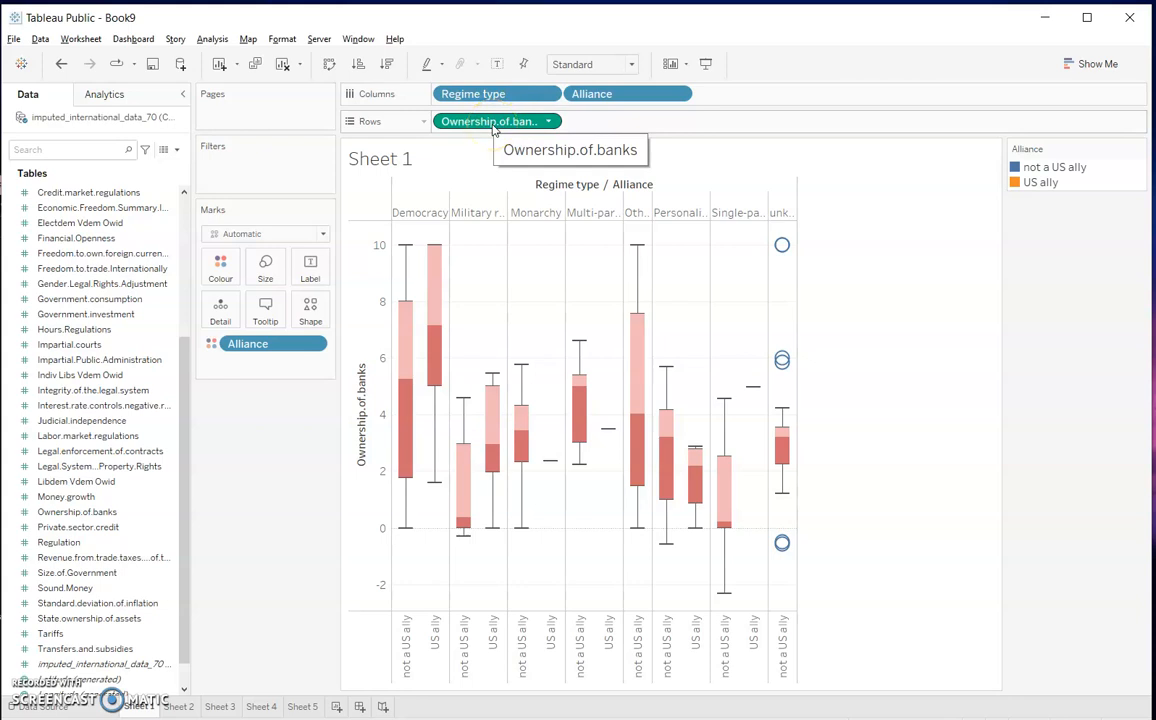
left_click(1090, 63)
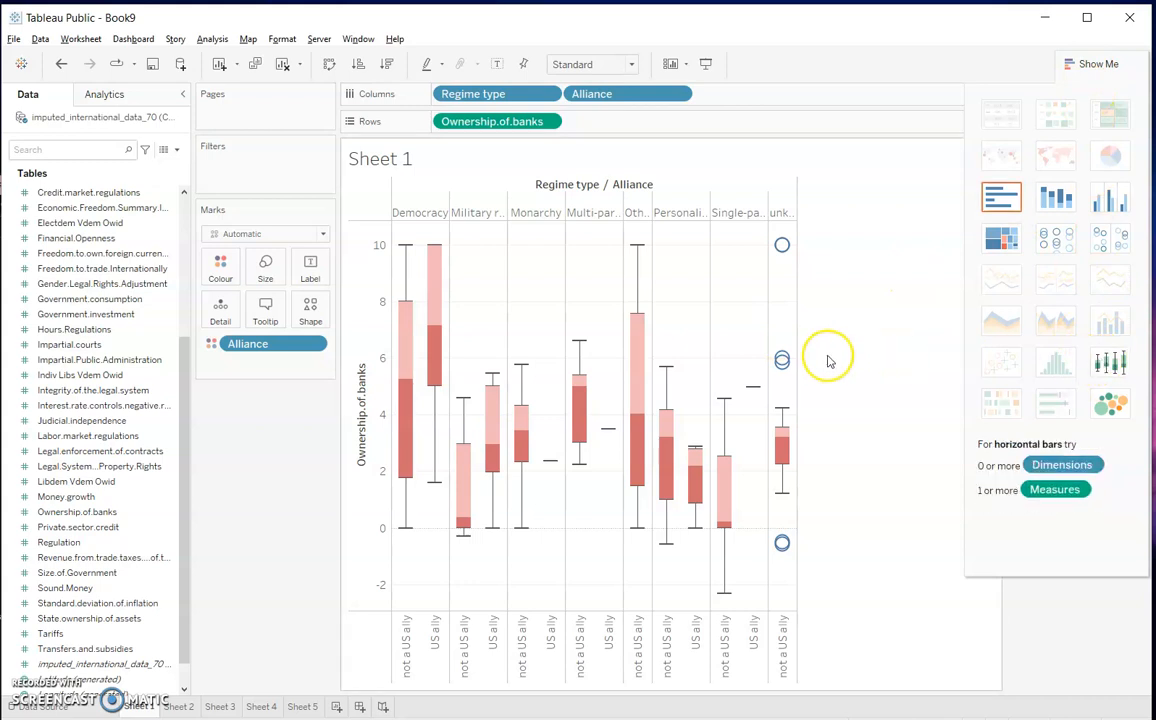
Undo and restore Sheet 5's last zoom, and convert Sheet 1's Ownership.of.banks box plot to stacked bars.
key("ctrl+z")
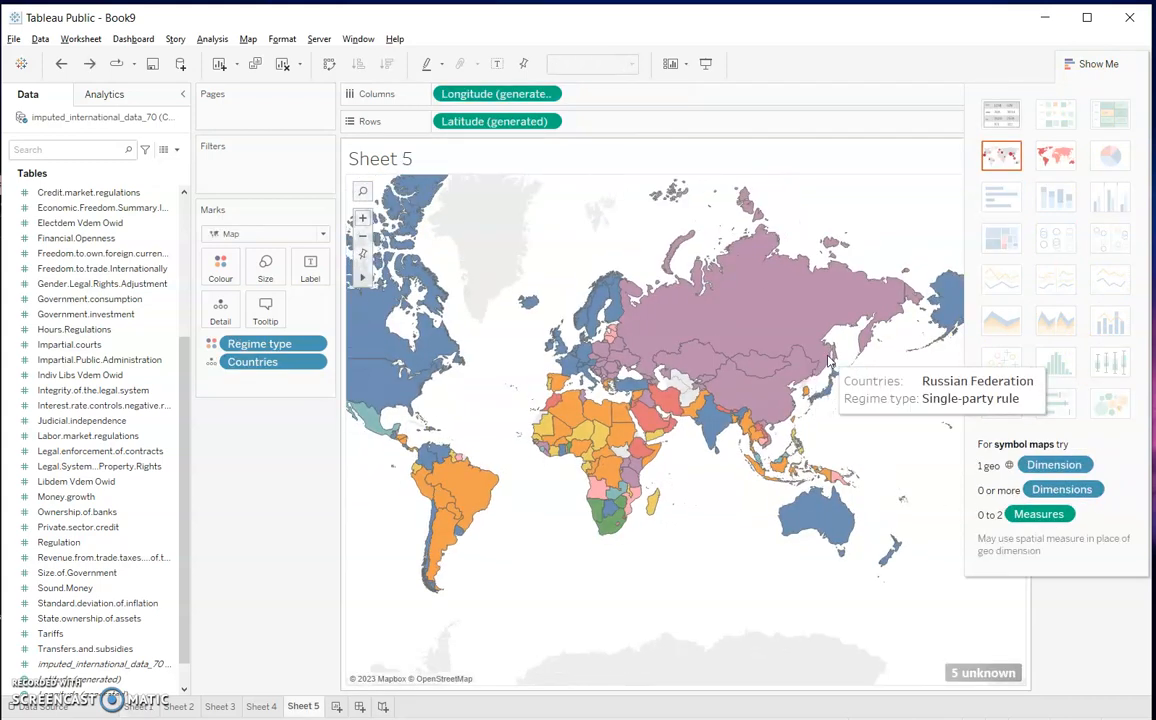
scroll(828, 362, "up", 1)
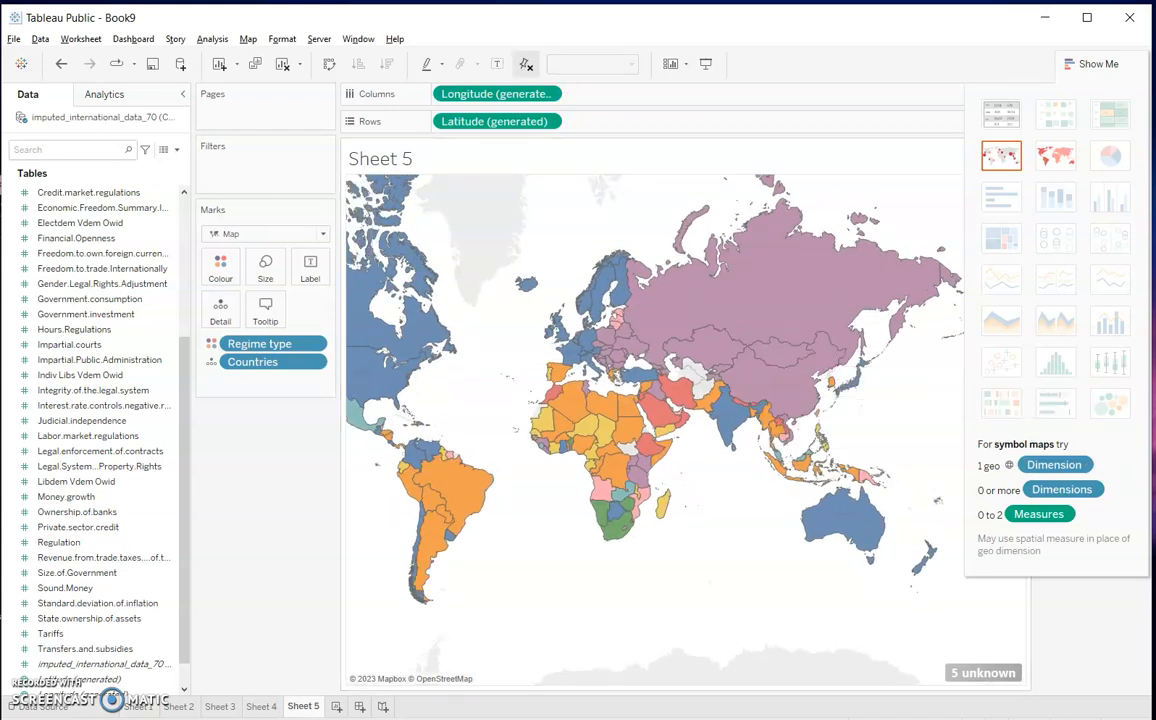
left_click(139, 706)
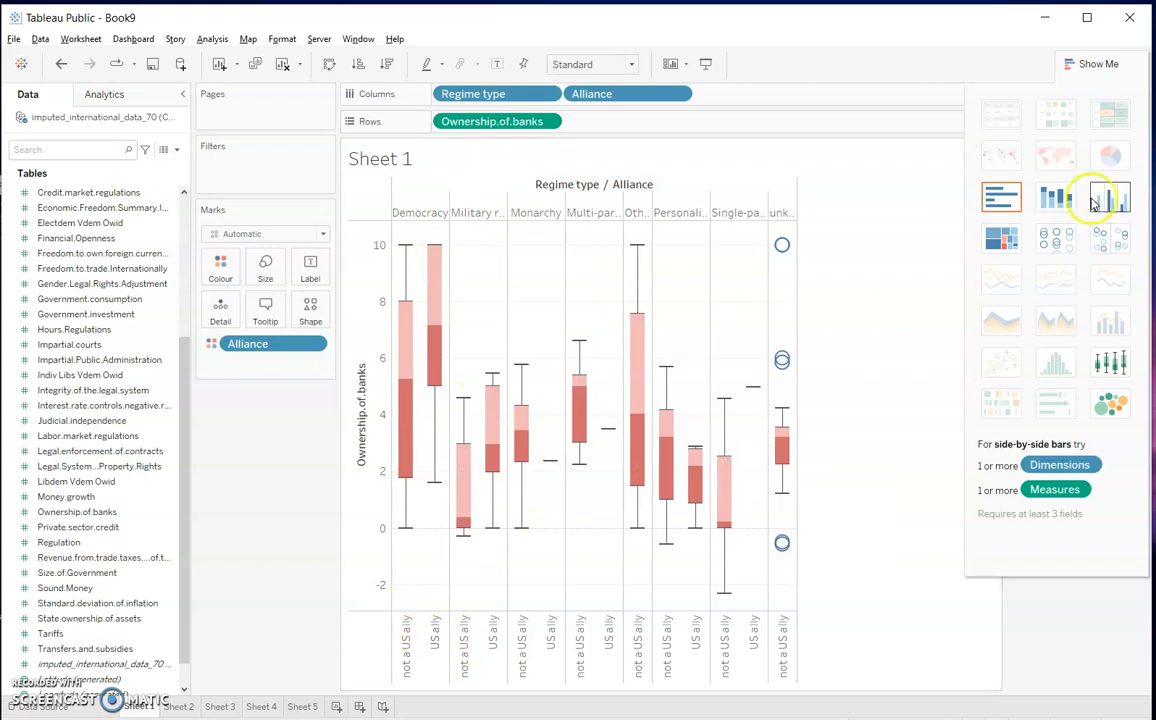
left_click(1056, 196)
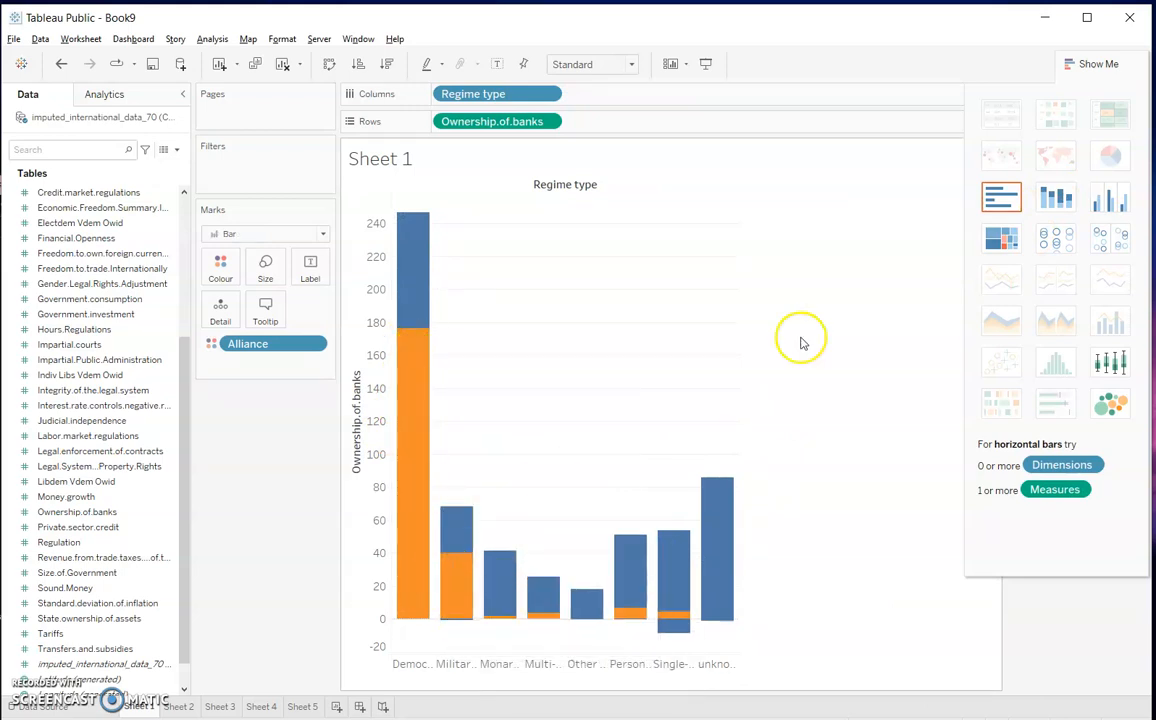
Try the packed bubbles chart type on Sheet 1 and undo back to the Ownership.of.banks box plot.
left_click(1062, 243)
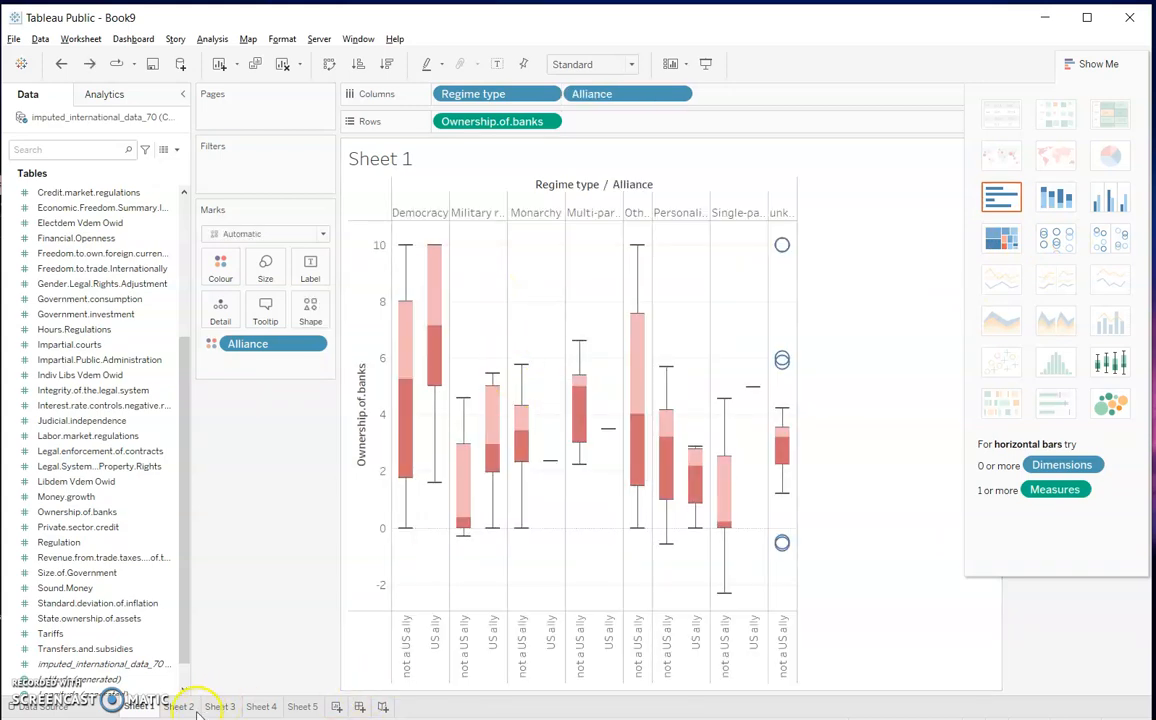
left_click(1110, 403)
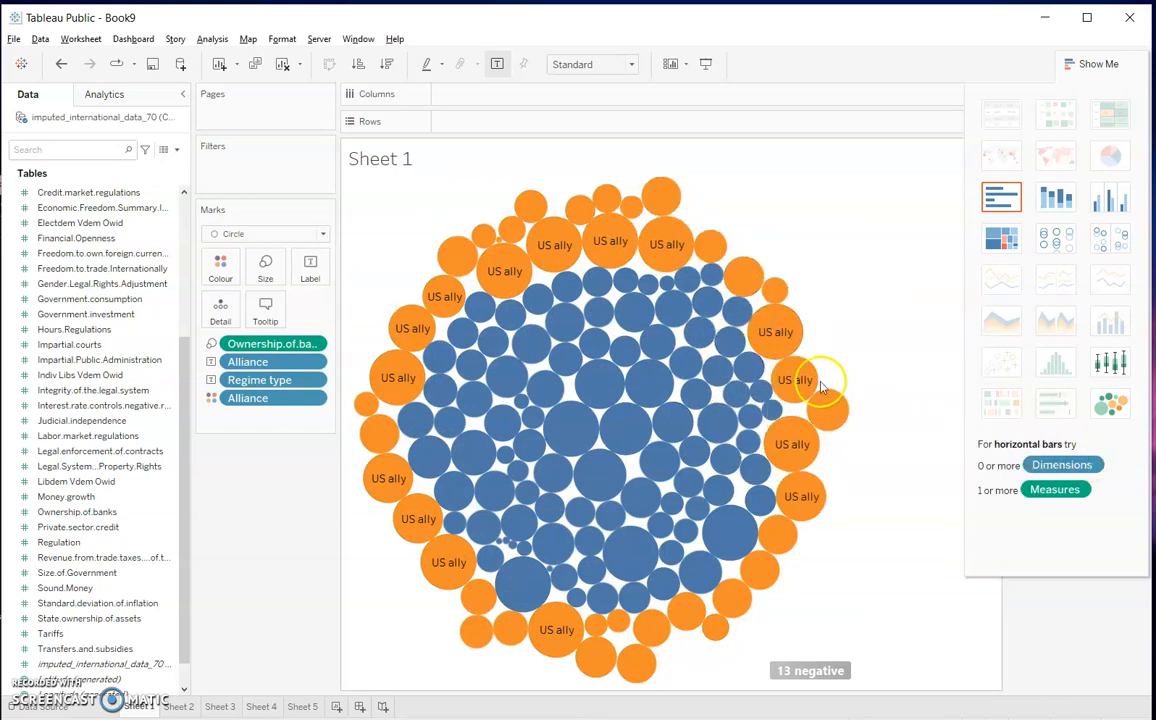
key("ctrl+z")
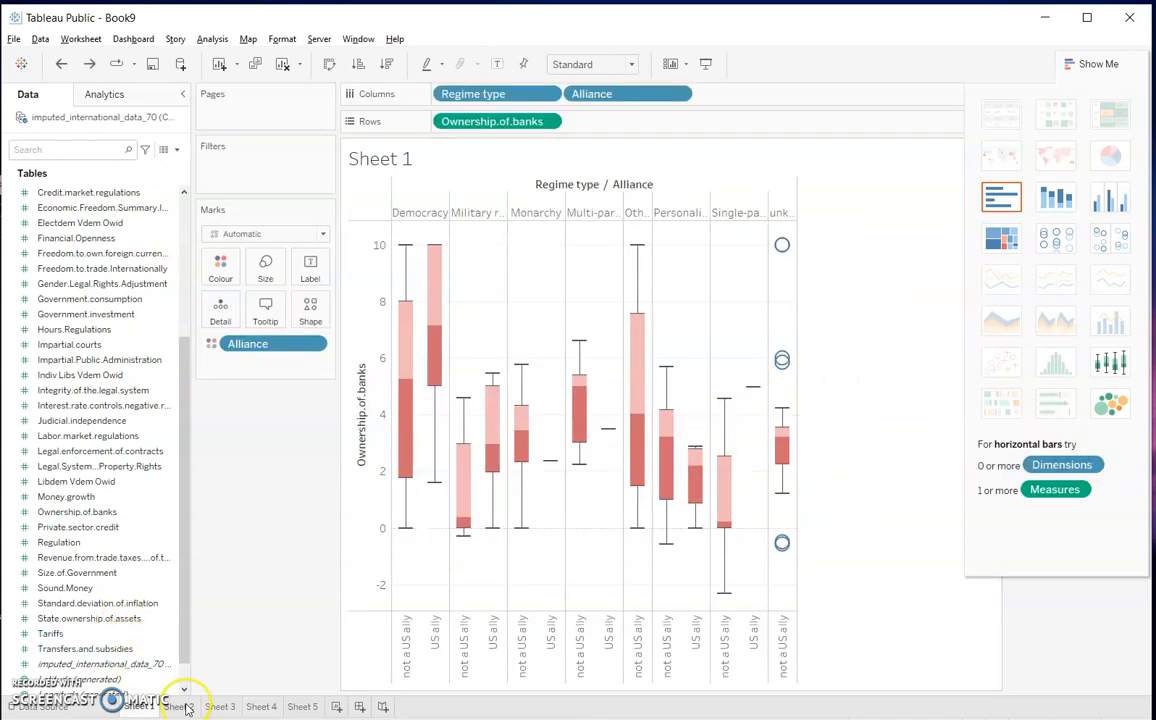
Open Sheet 2's scatter plots of Money.growth against Tariffs by Regime type and close the suggested chart types.
mouse_move(186, 708)
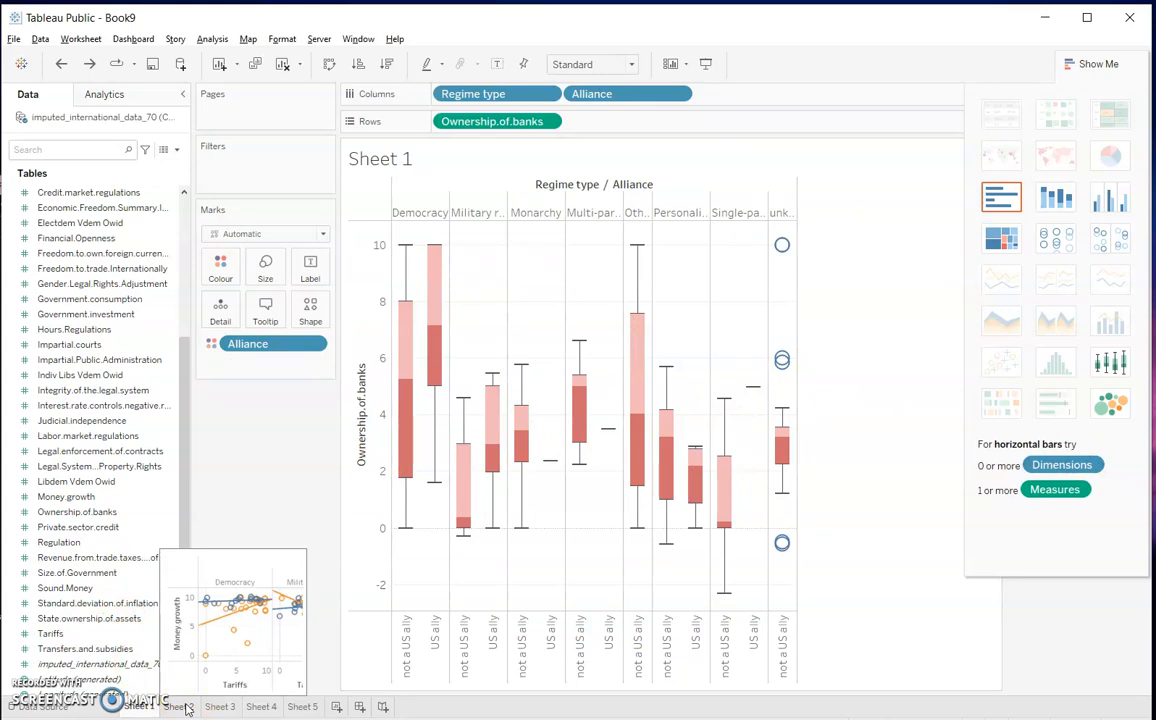
left_click(186, 708)
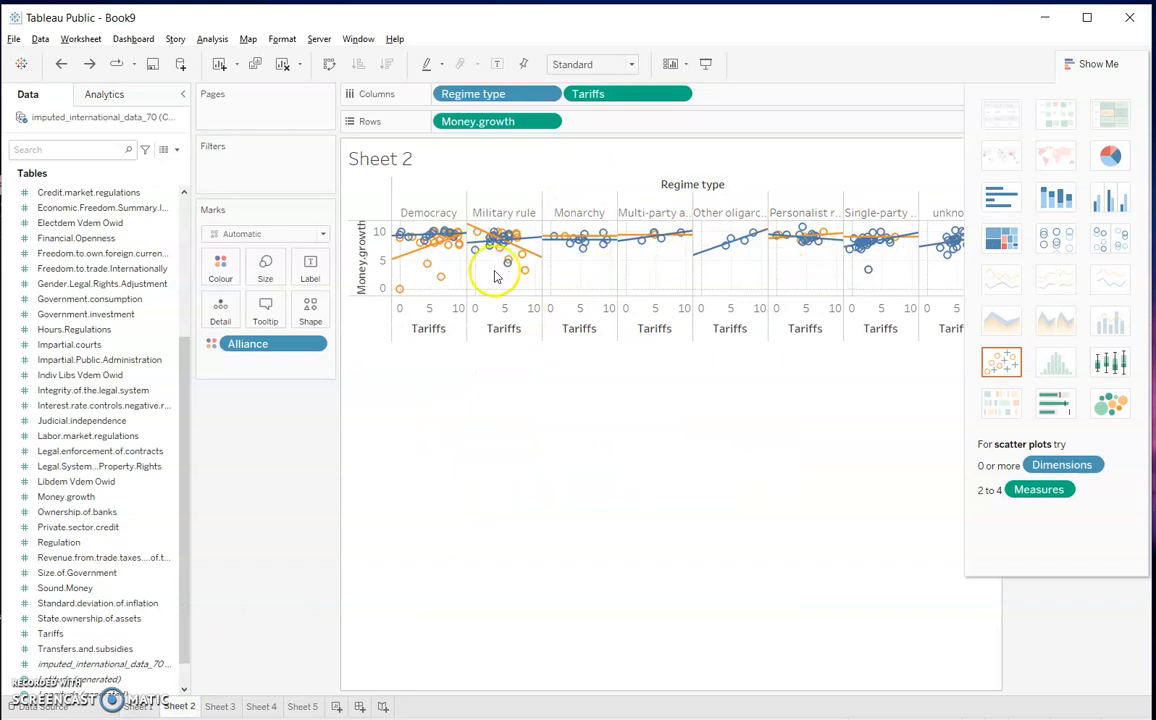
left_click(1124, 65)
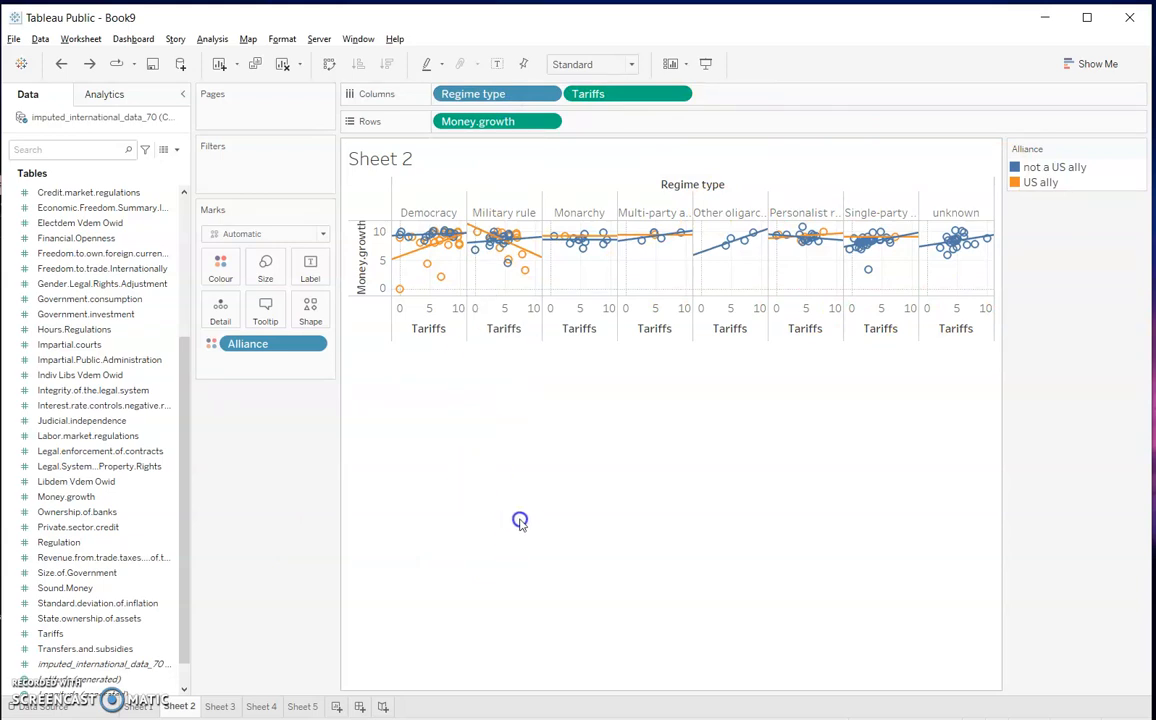
Review Sheet 5's regime map and the charts on Sheets 1 and 2, and open Sheet 3's Tariffs scatter plot.
mouse_move(758, 245)
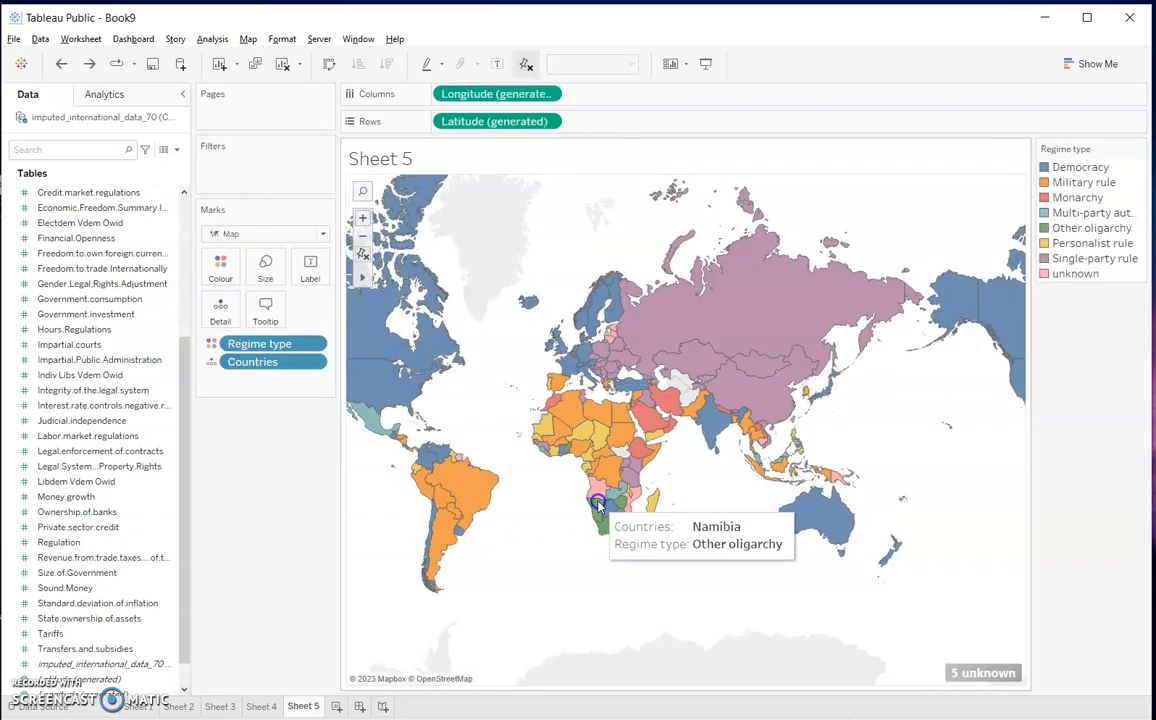
scroll(592, 510, "up", 2)
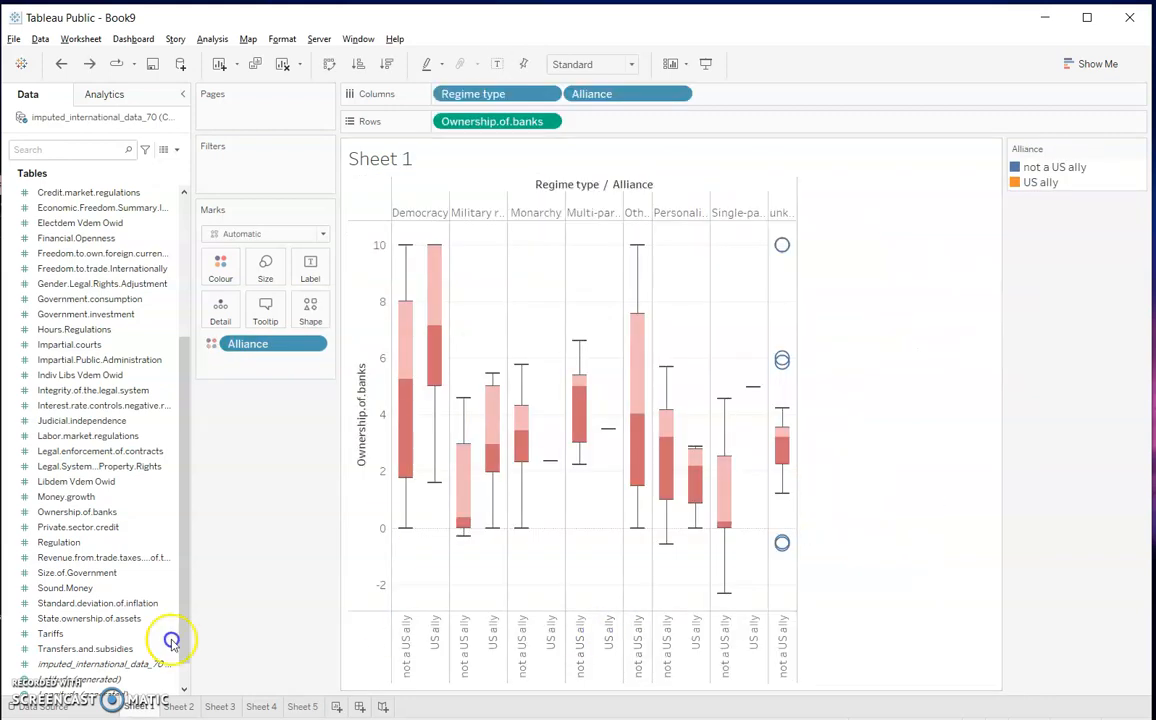
left_click(172, 704)
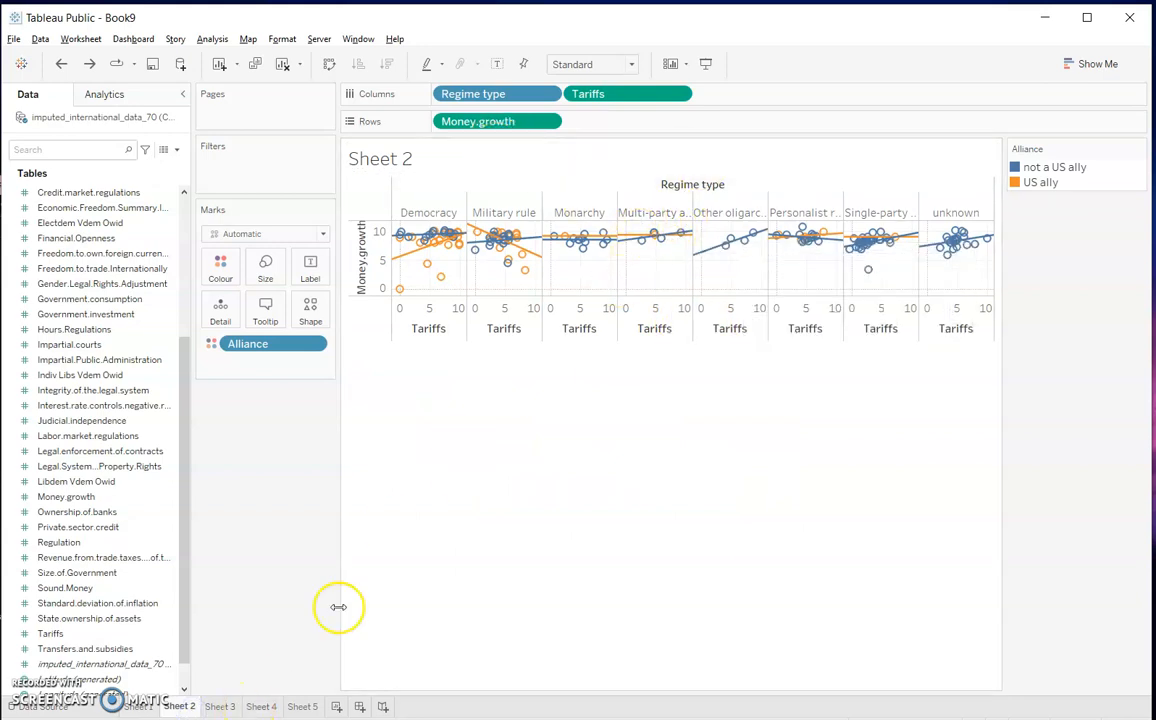
left_click(220, 706)
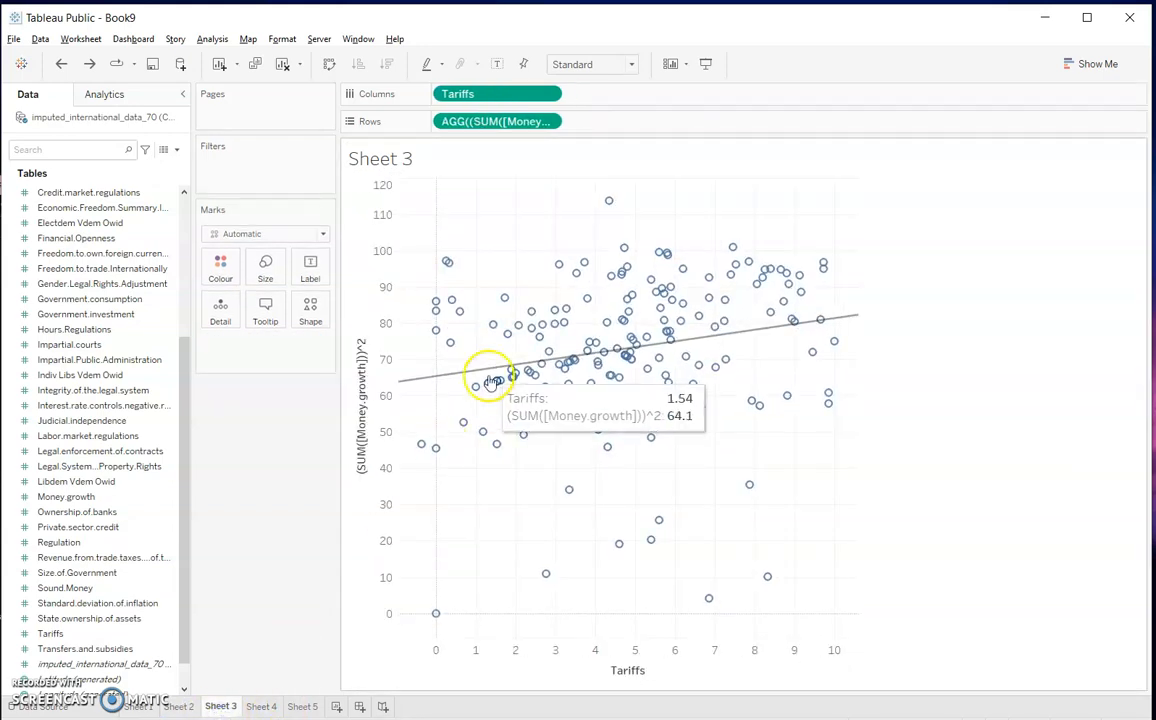
mouse_move(697, 346)
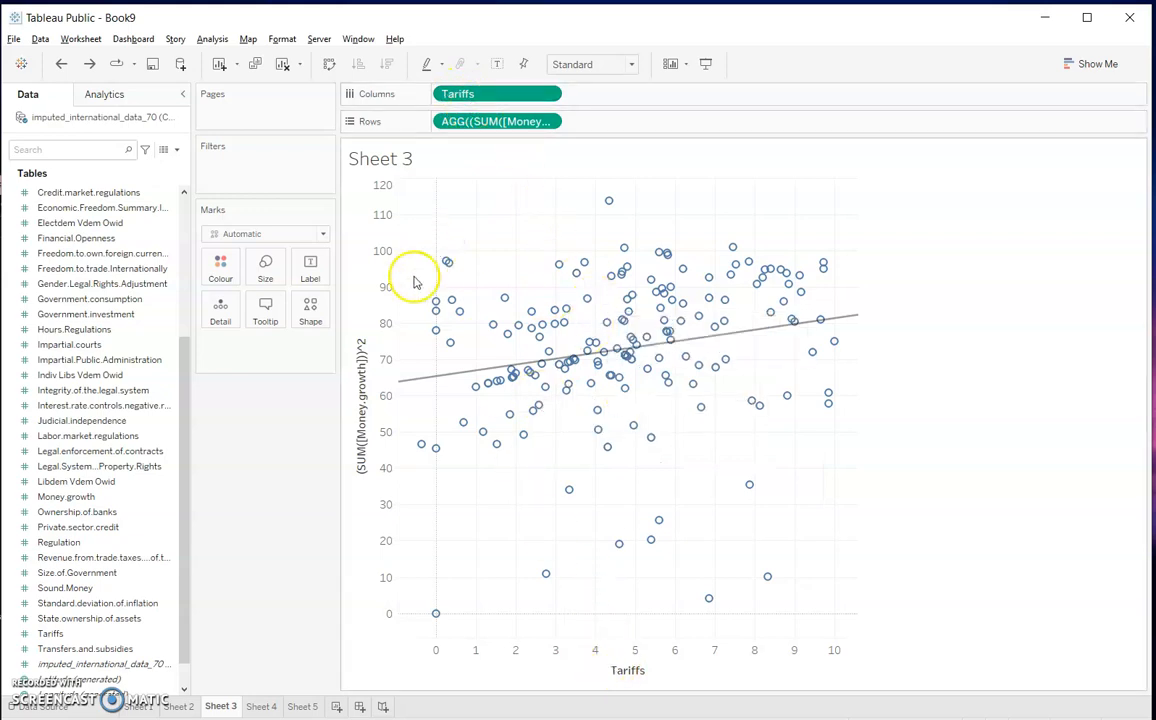
Inspect the squared Money.growth formula in Sheet 3's rows and the scatter plot's point at the origin.
double_click(535, 121)
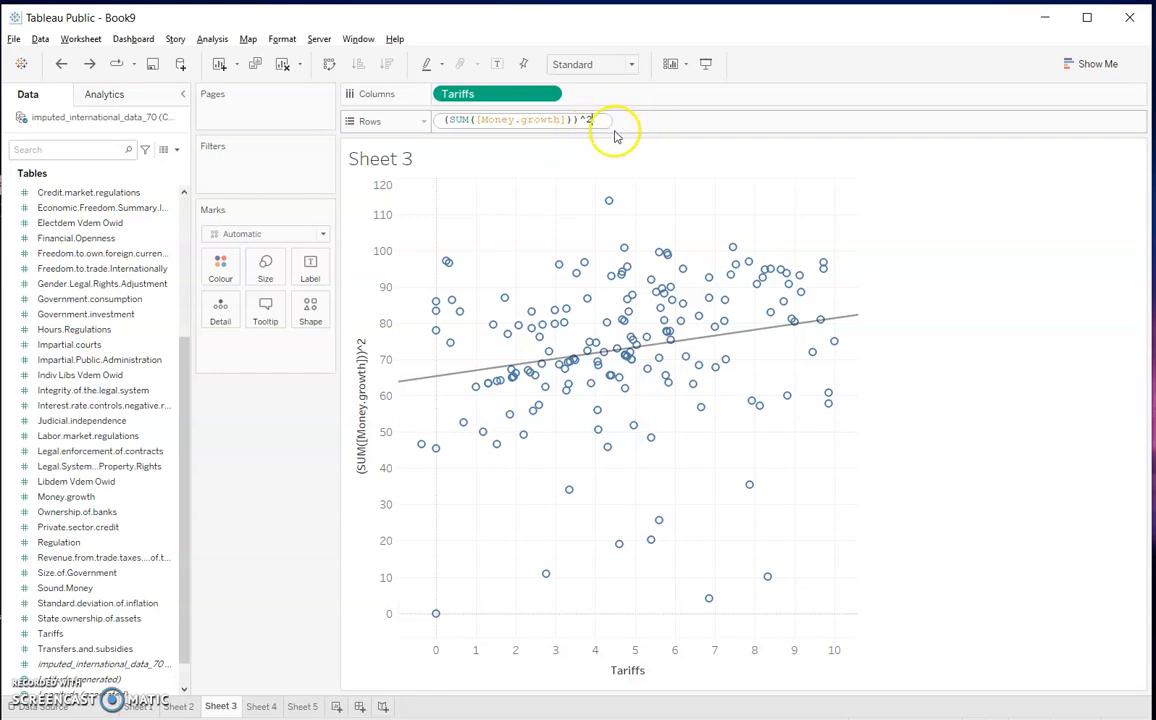
left_click(584, 145)
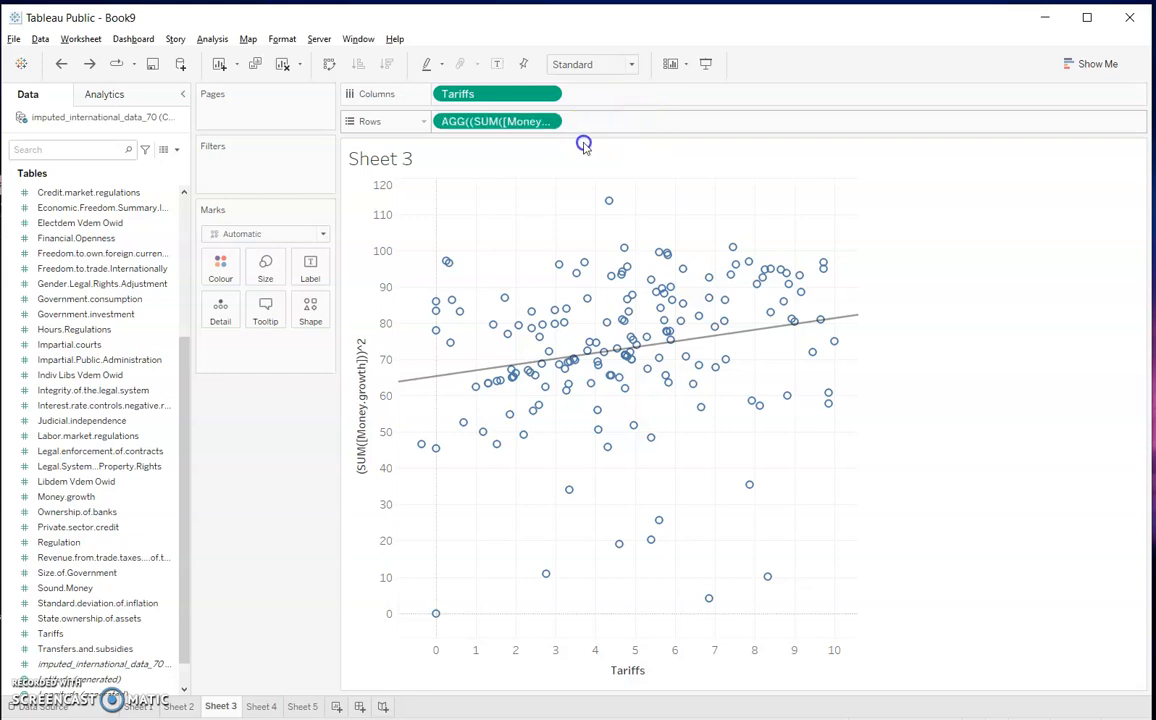
left_click(688, 223)
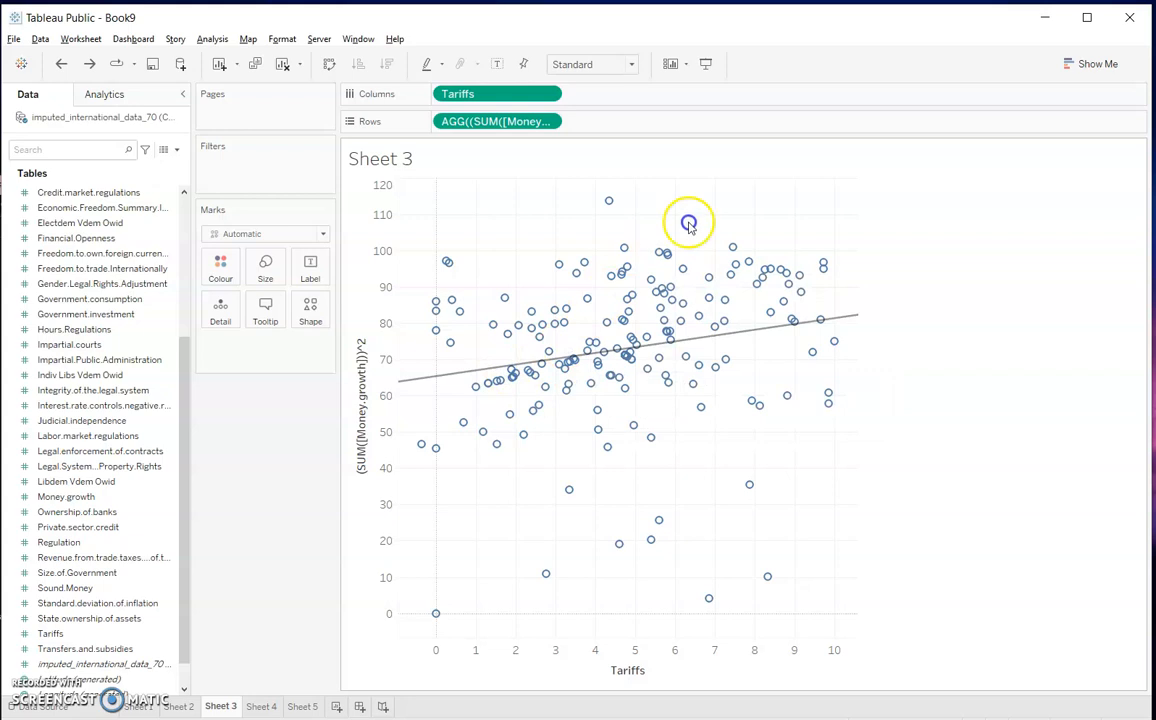
mouse_move(490, 453)
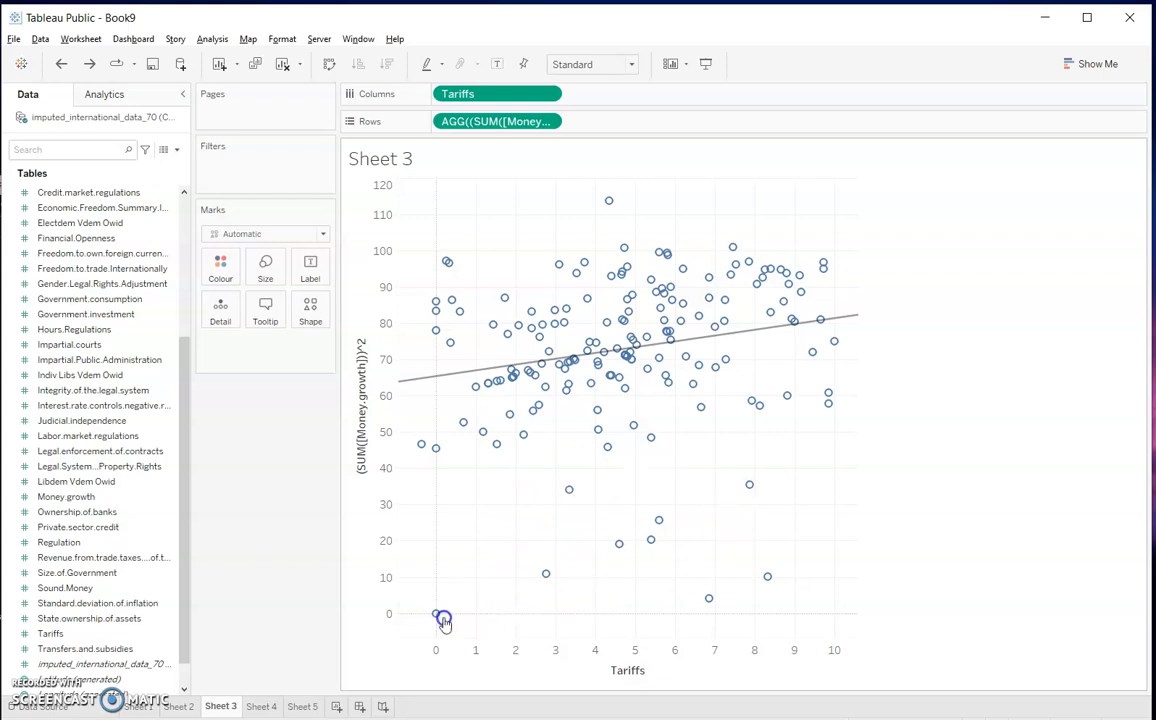
mouse_move(434, 617)
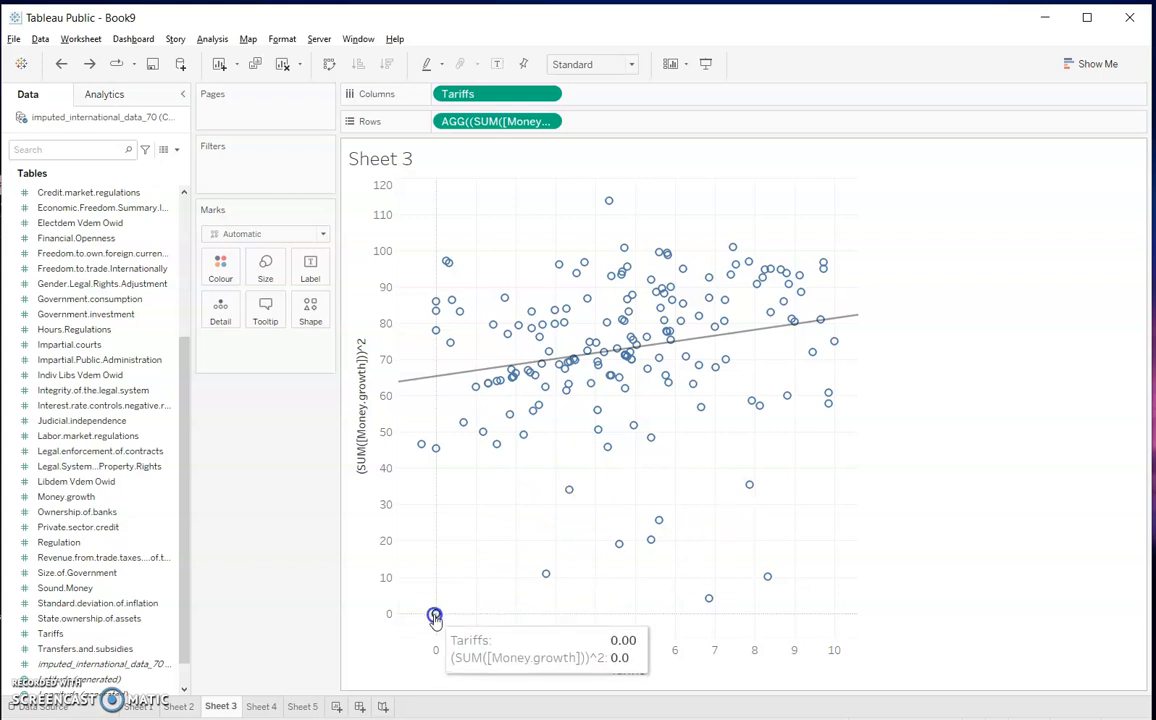
left_click(739, 500)
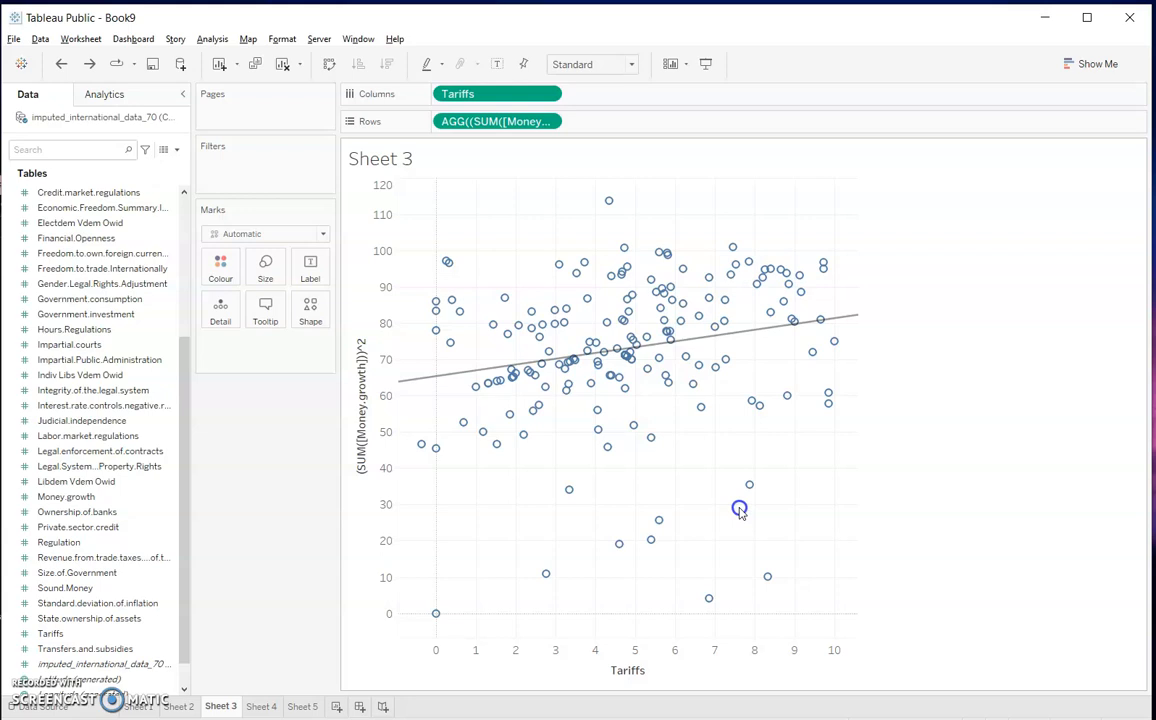
Reopen Sheet 3's row formula, examine the Money.growth expression inside SUM and its exponent, and close the formula.
double_click(485, 121)
left_click(484, 121)
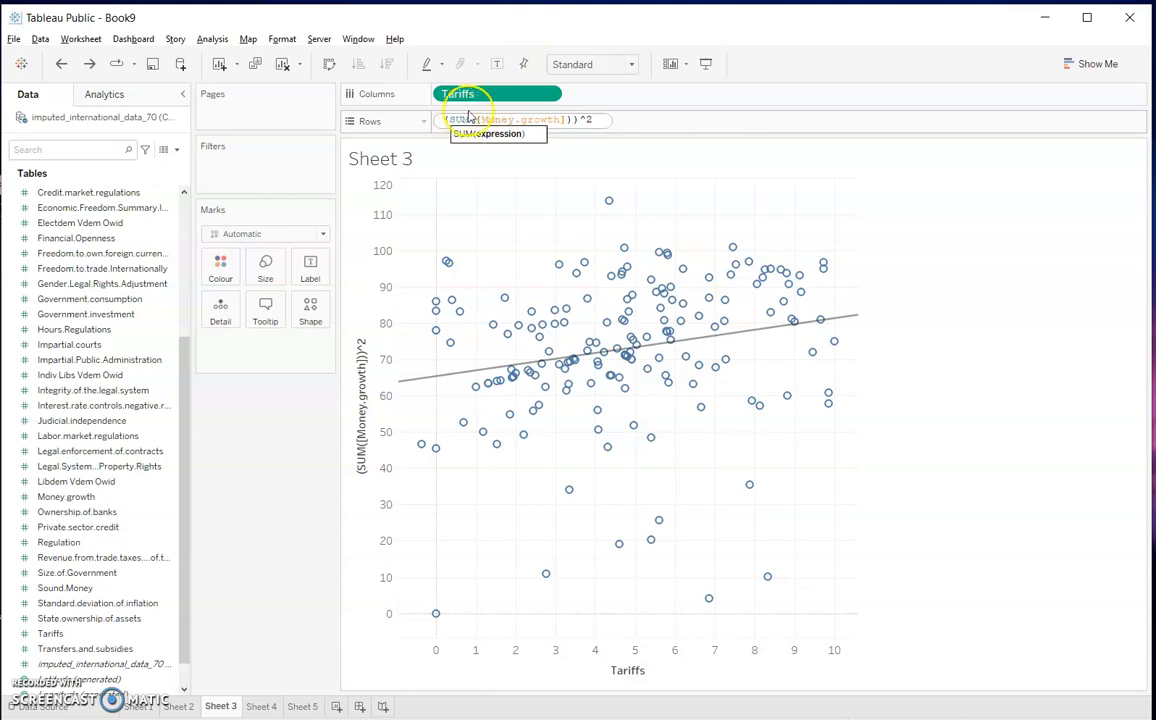
left_click_drag(456, 120, 533, 120)
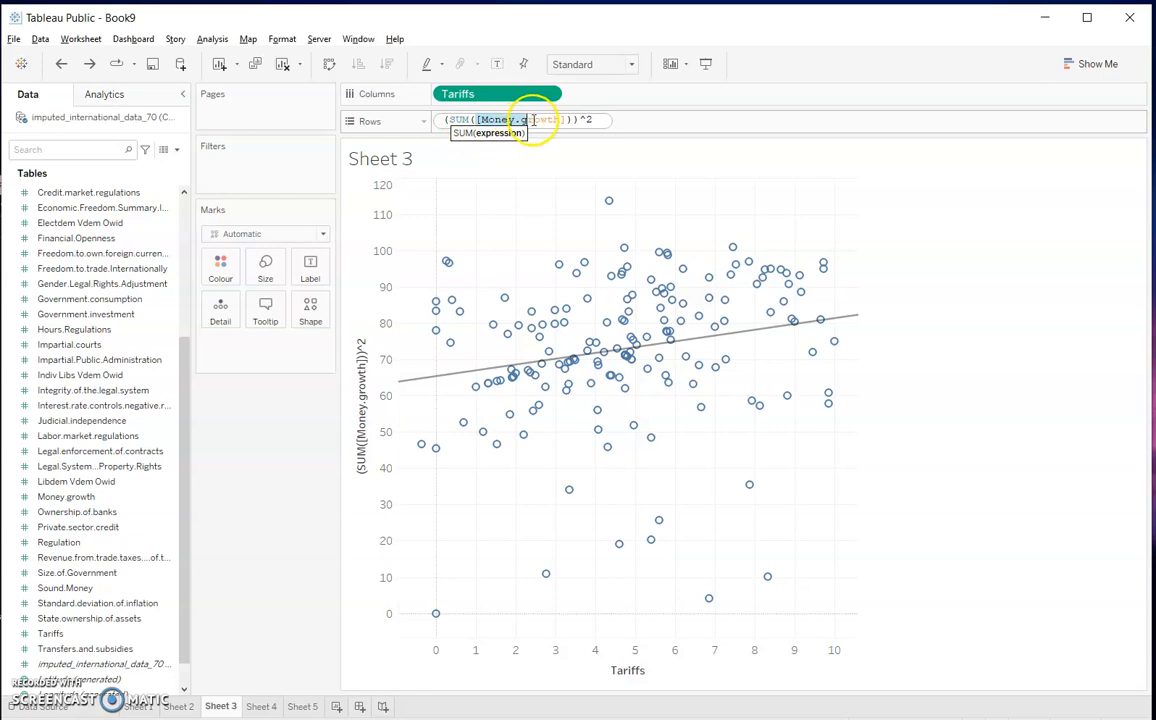
left_click(444, 120)
left_click(579, 123)
left_click(601, 162)
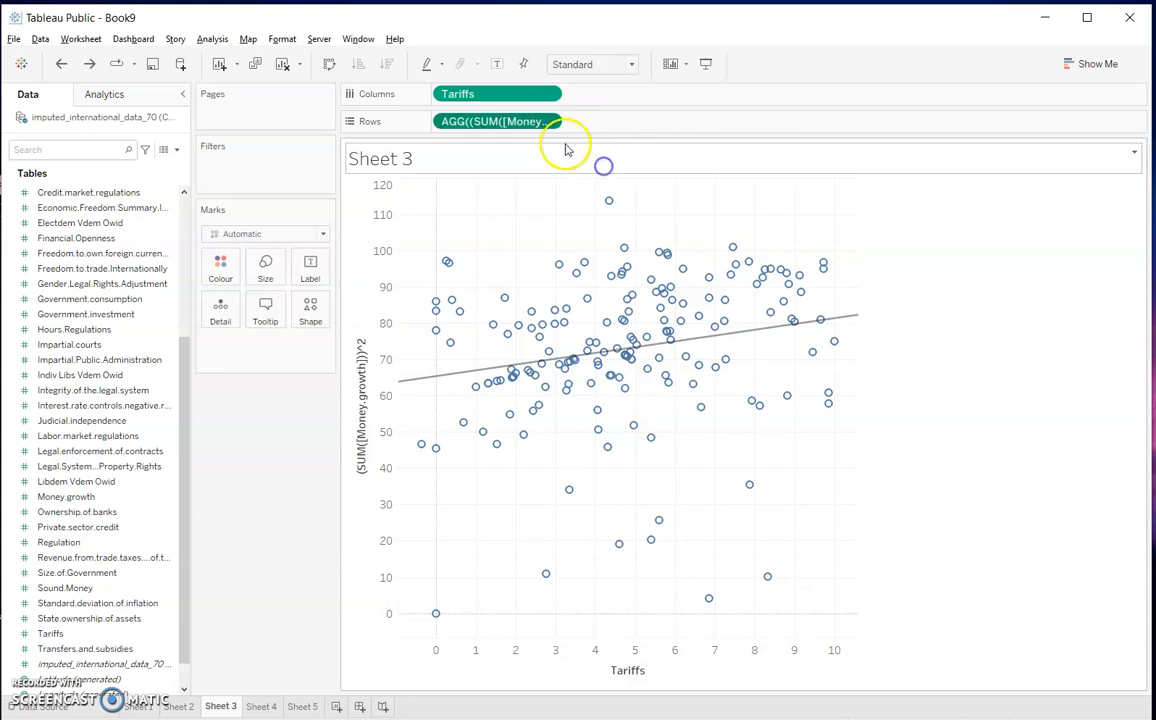
left_click(557, 224)
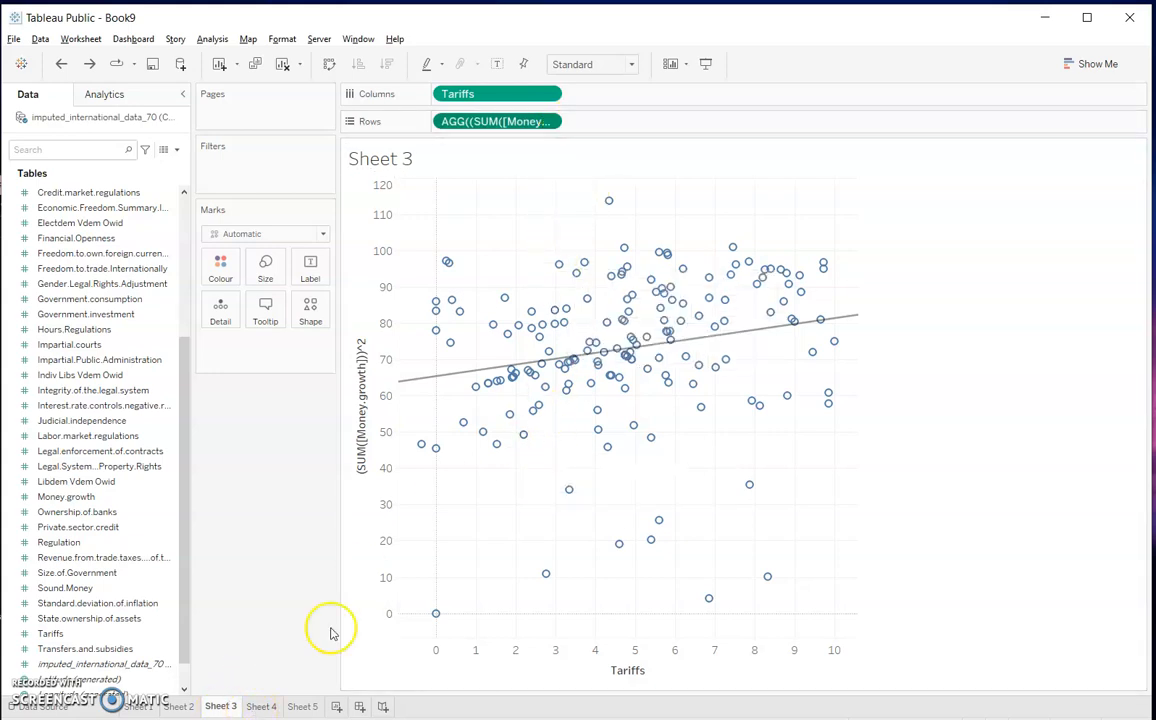
Examine Sheet 3's trend line, compare it with the trend for only the points above about 40, and clear the selection.
mouse_move(750, 325)
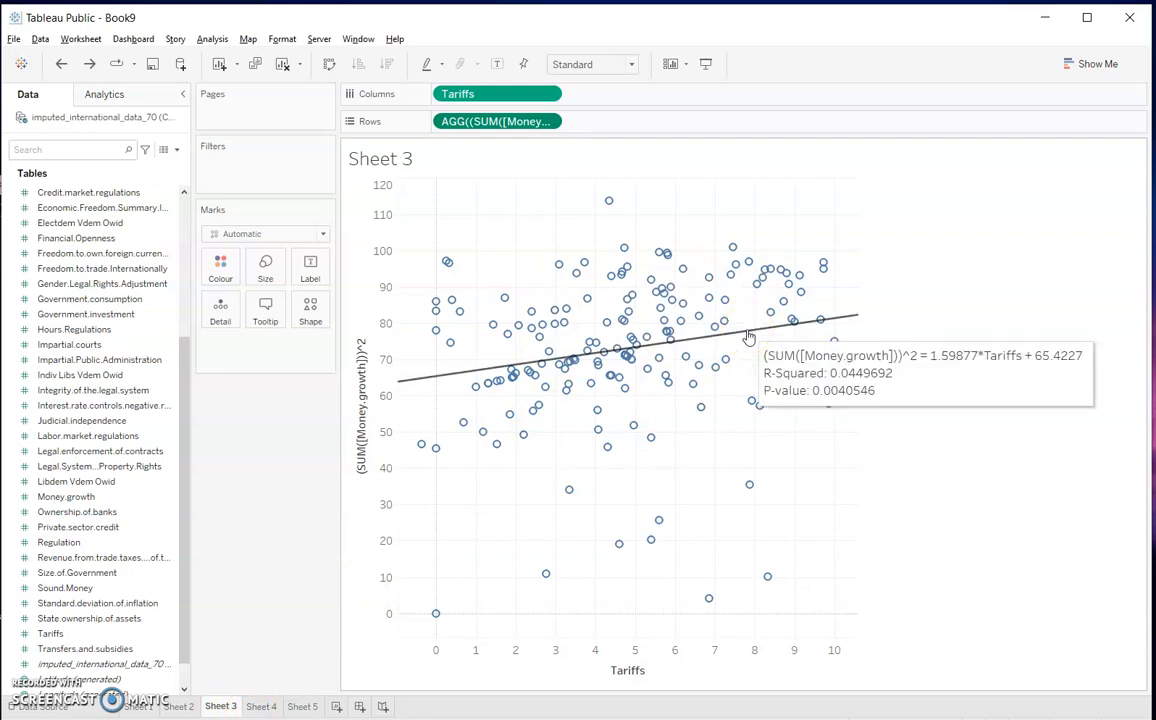
left_click_drag(408, 204, 850, 474)
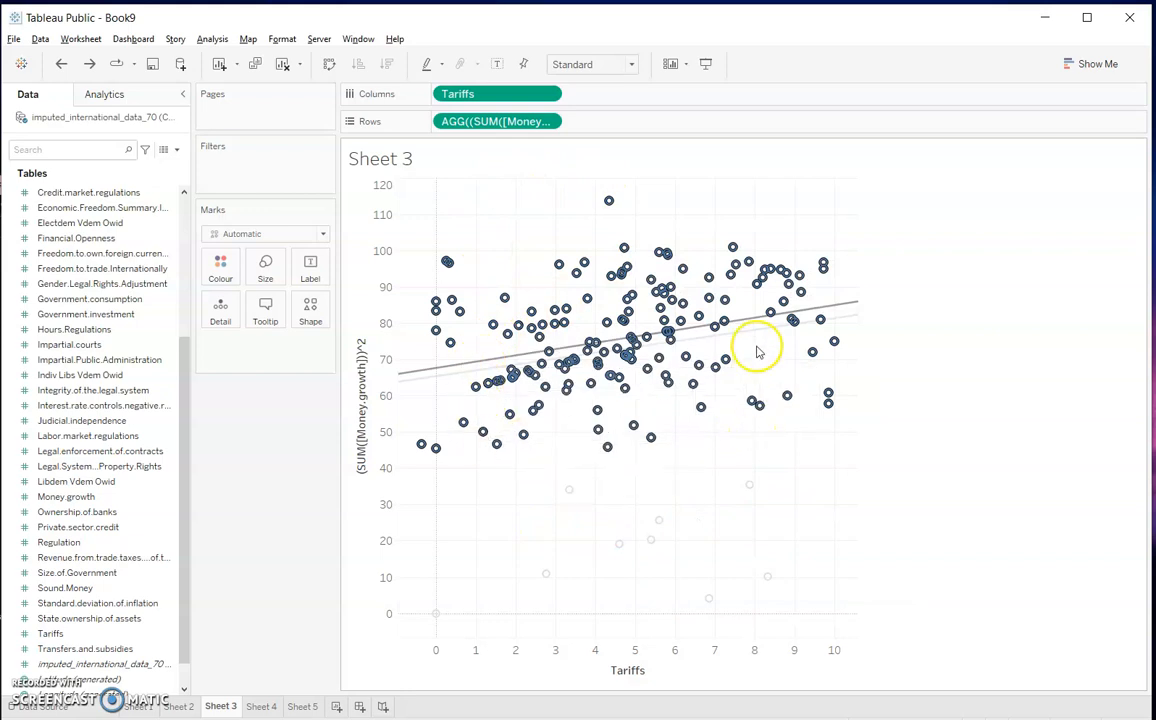
mouse_move(752, 322)
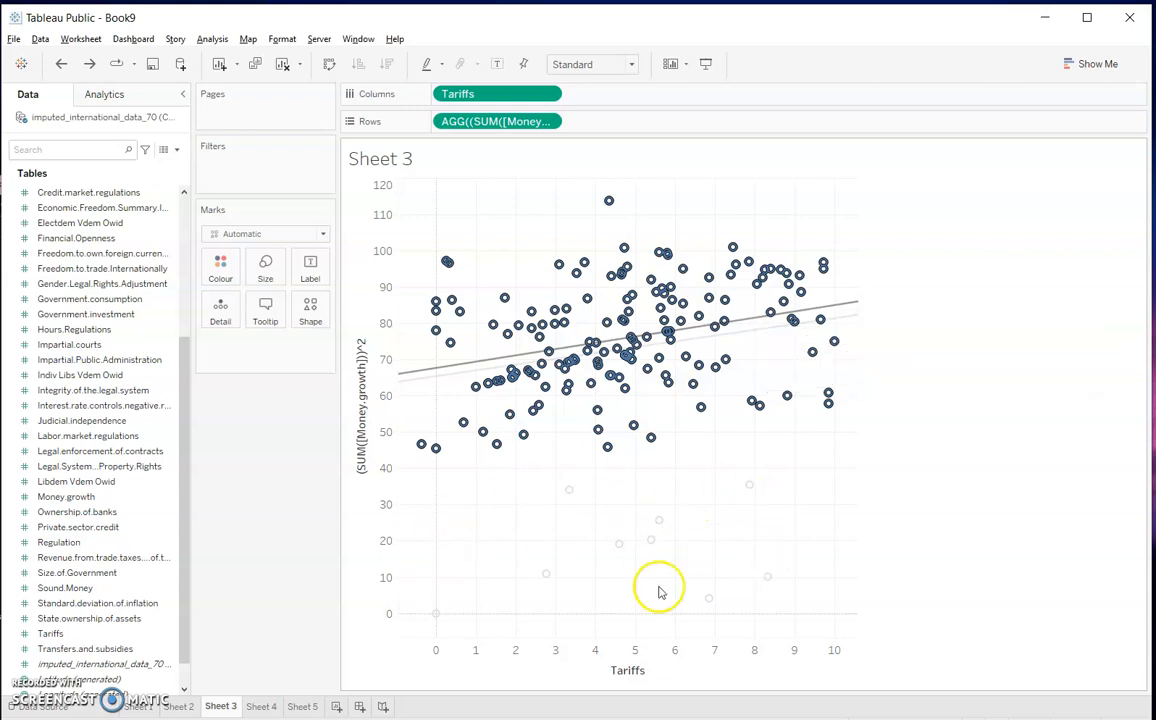
left_click(735, 519)
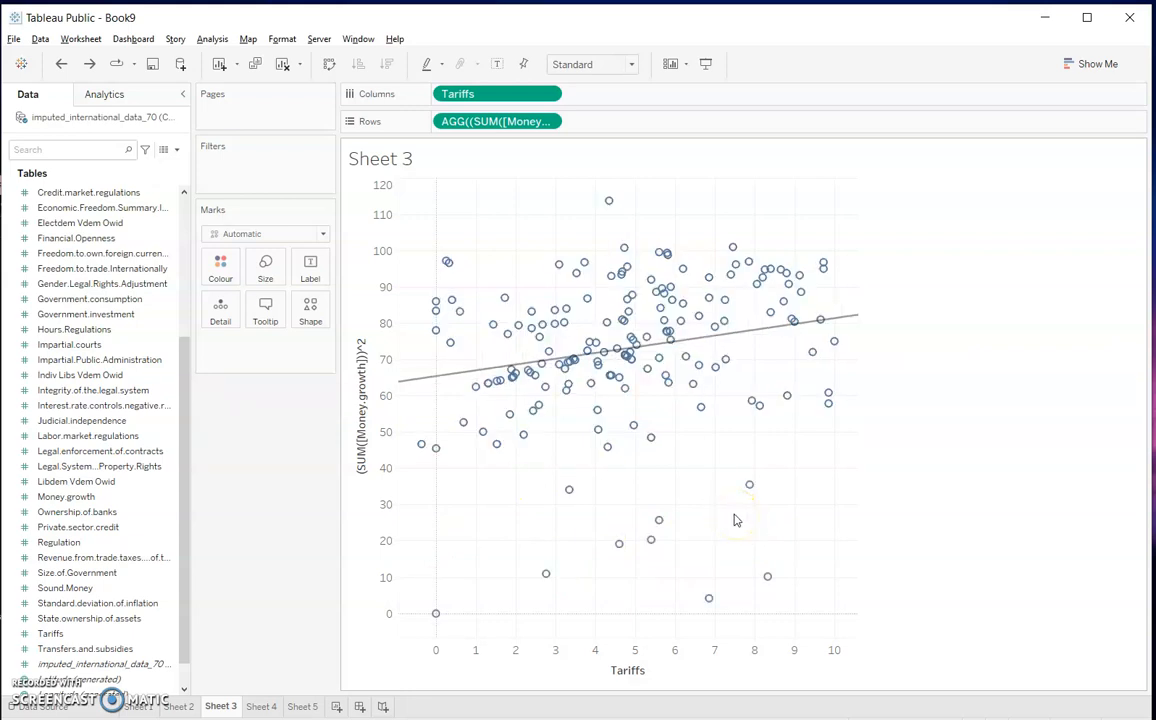
Open Sheet 4 and examine the data points and cubic trend lines of Libdem Vdem Owid against Government.investment for each regime type.
left_click(262, 707)
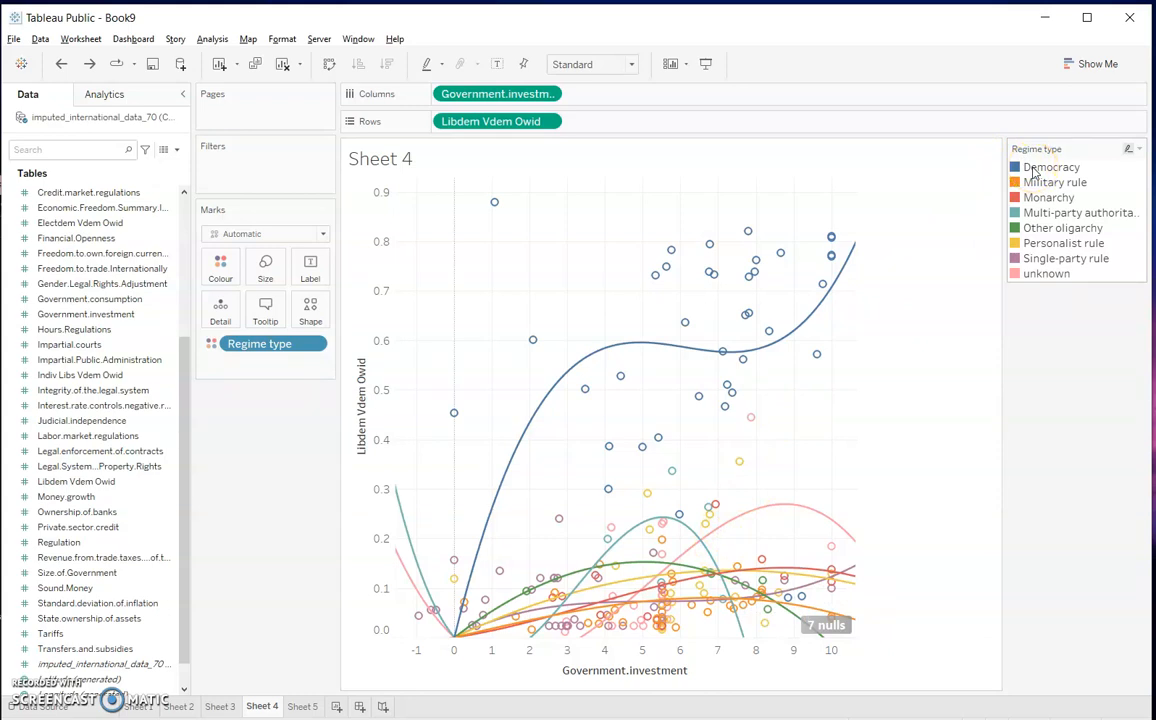
mouse_move(708, 409)
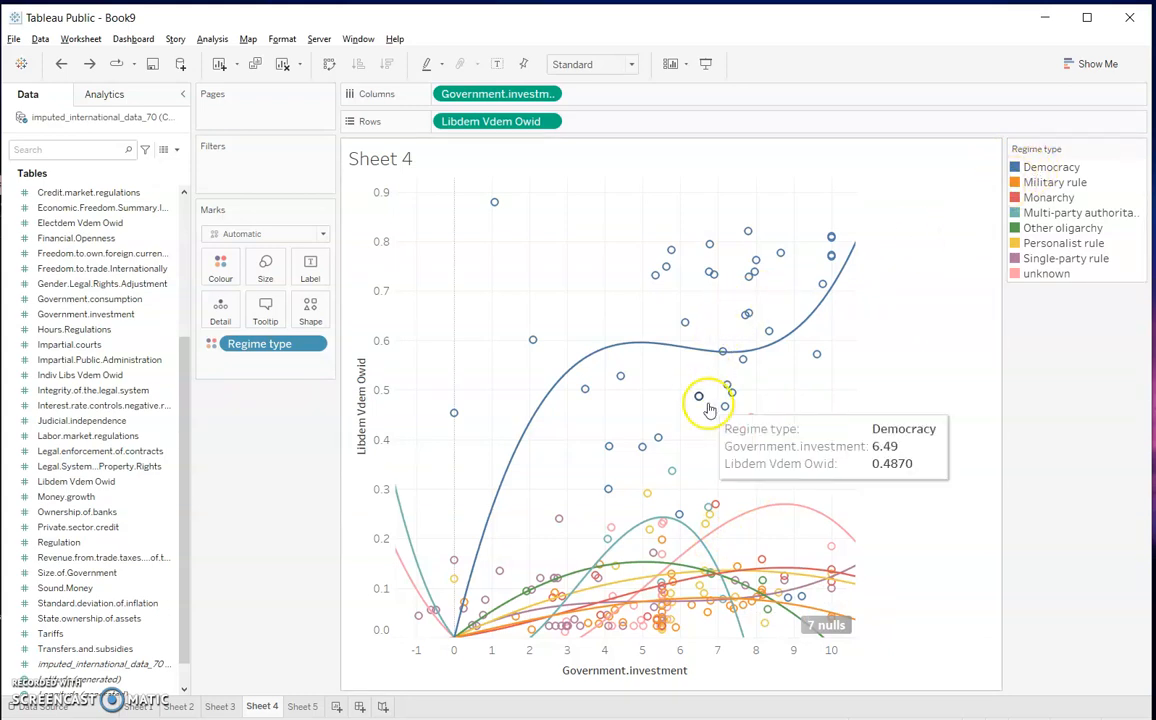
mouse_move(655, 347)
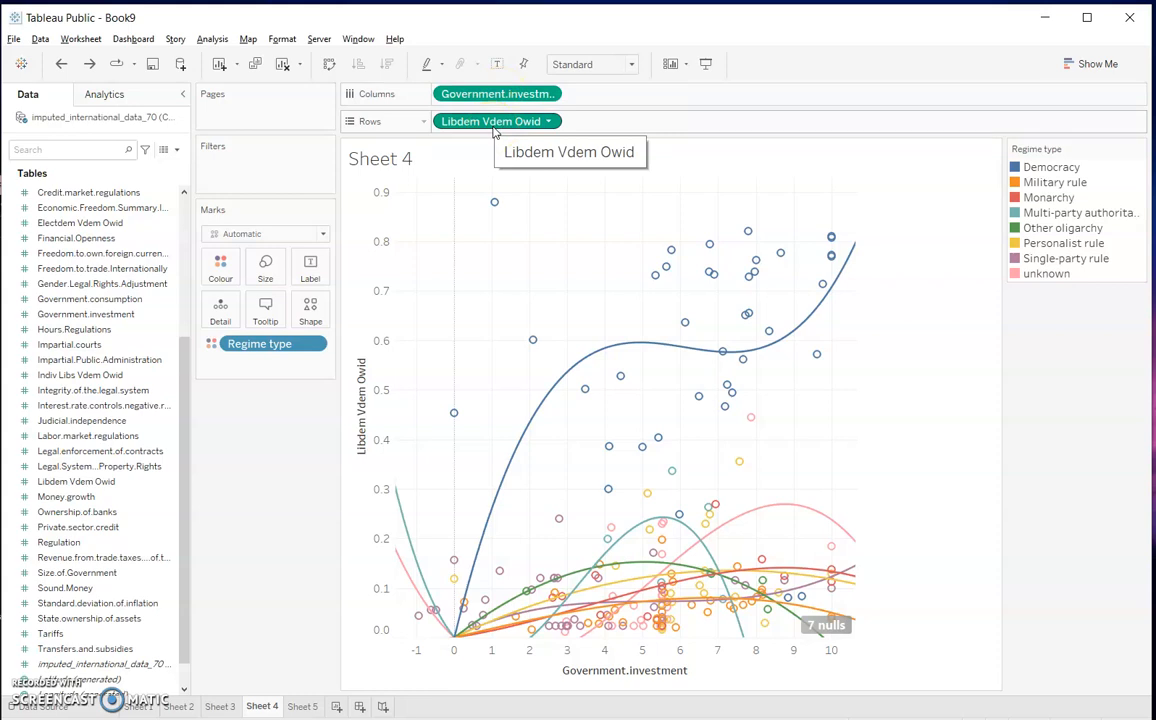
left_click(634, 350)
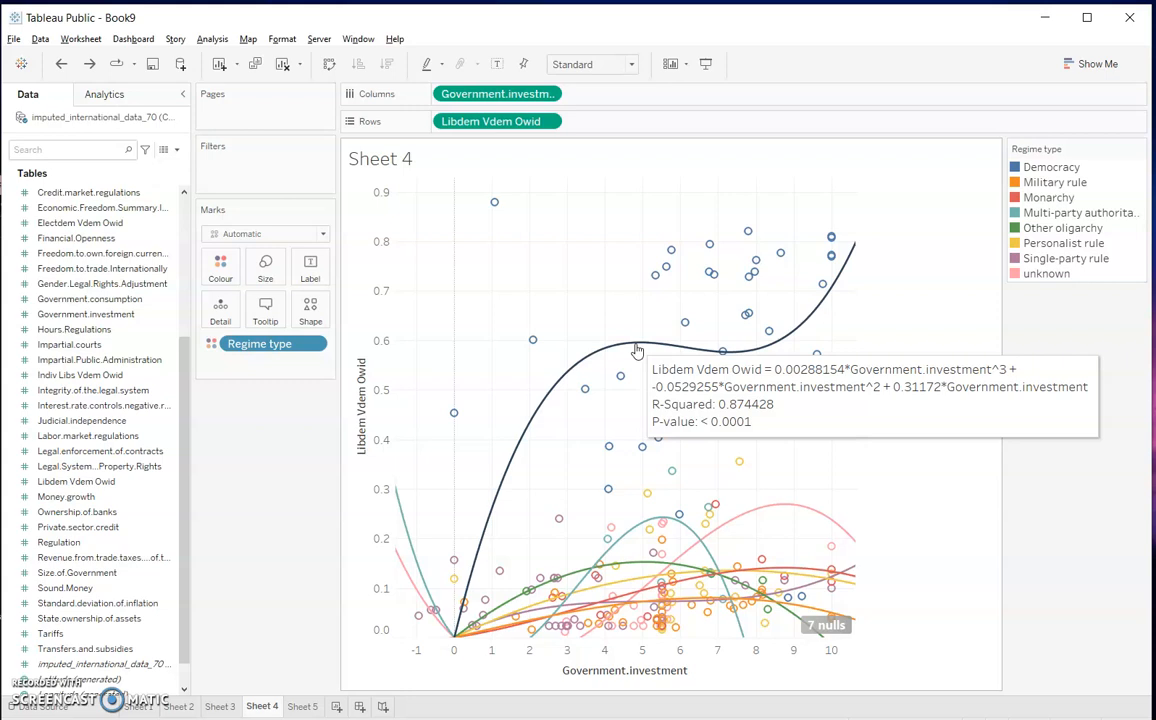
mouse_move(757, 272)
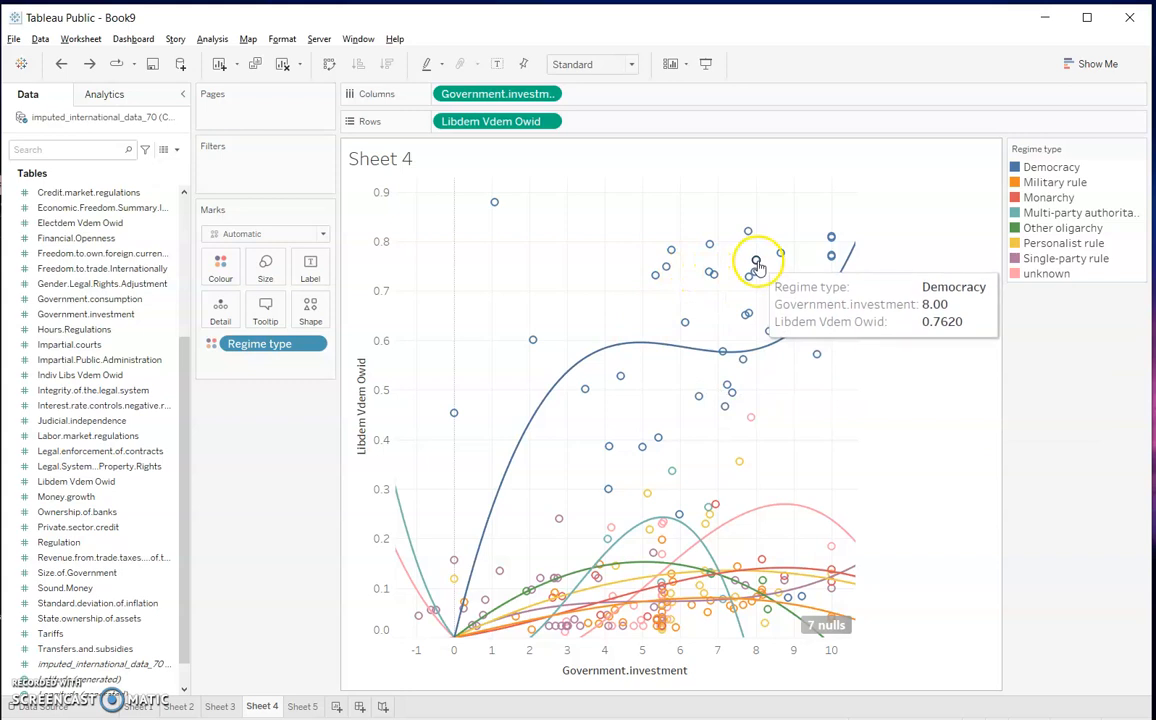
mouse_move(752, 322)
mouse_move(741, 368)
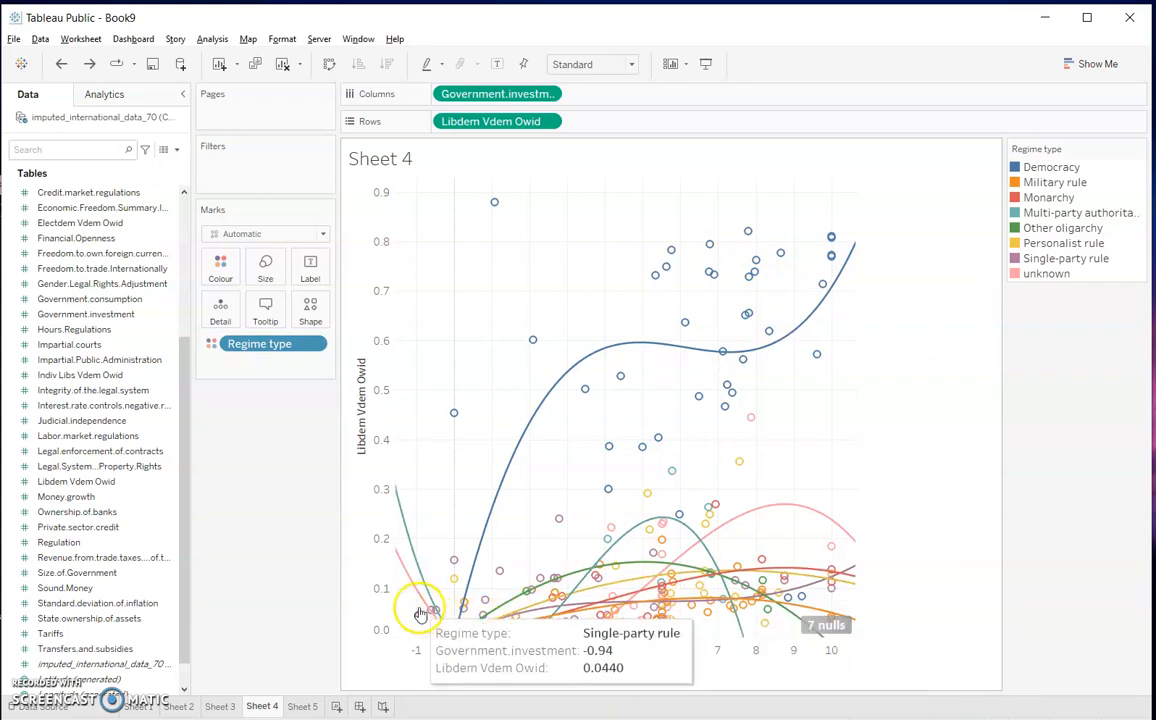
mouse_move(425, 610)
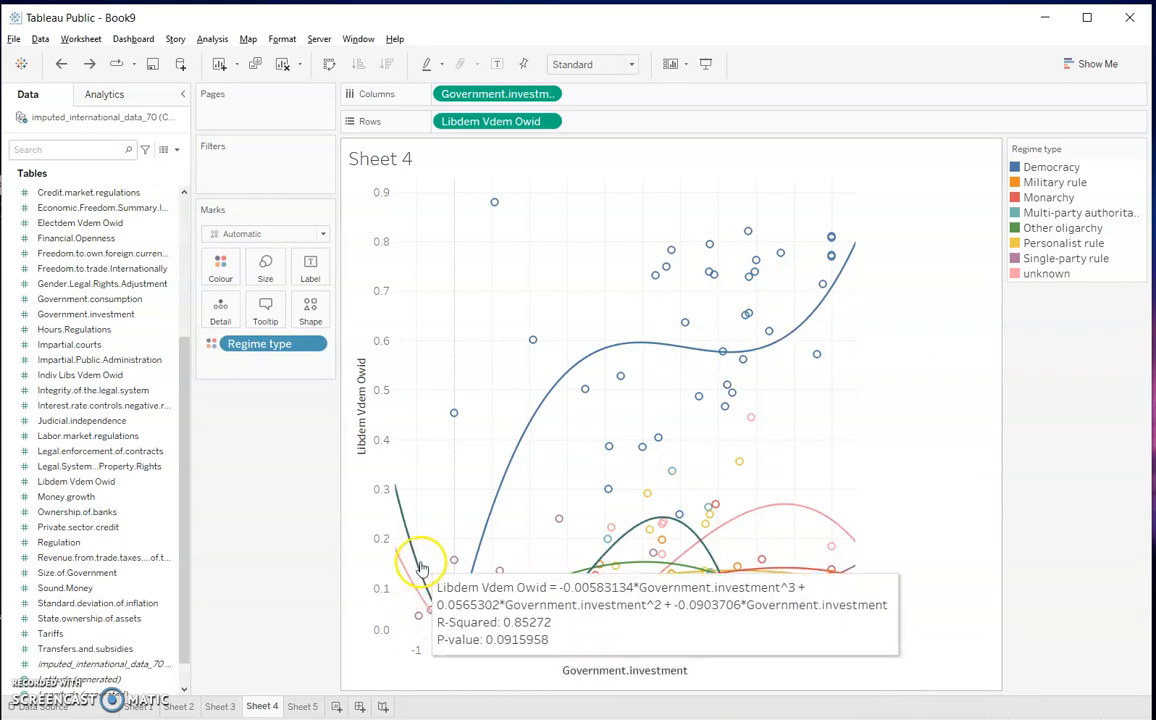
mouse_move(612, 562)
mouse_move(638, 537)
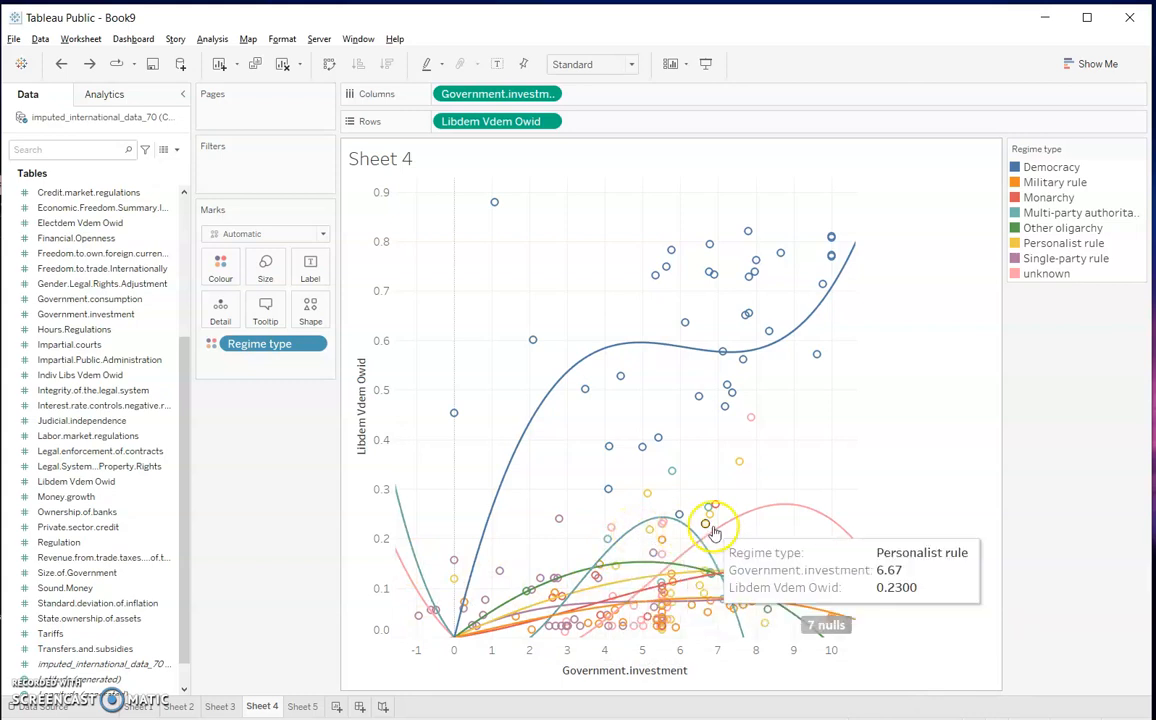
mouse_move(577, 597)
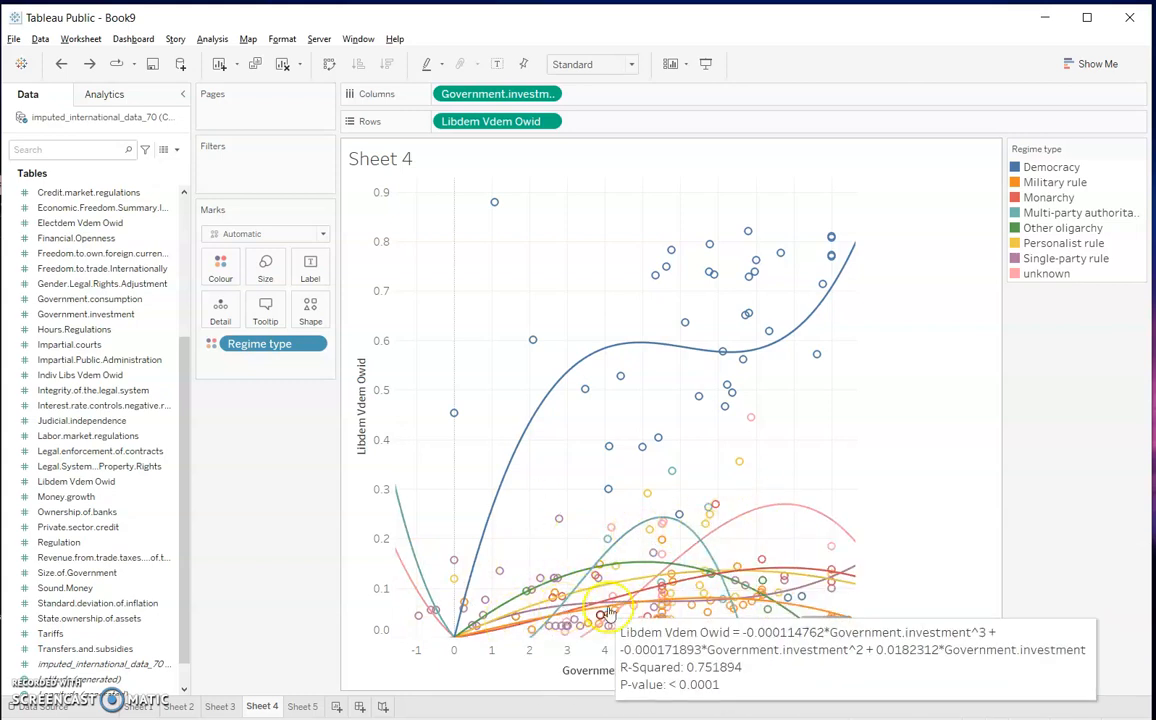
mouse_move(755, 600)
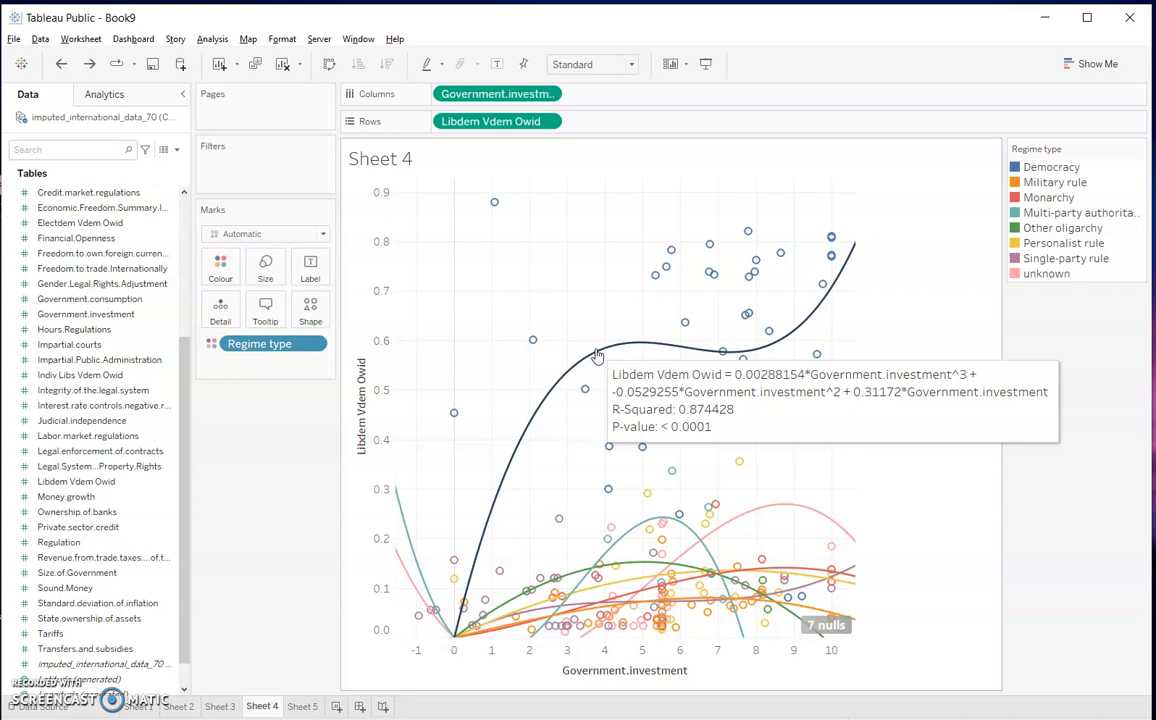
mouse_move(705, 551)
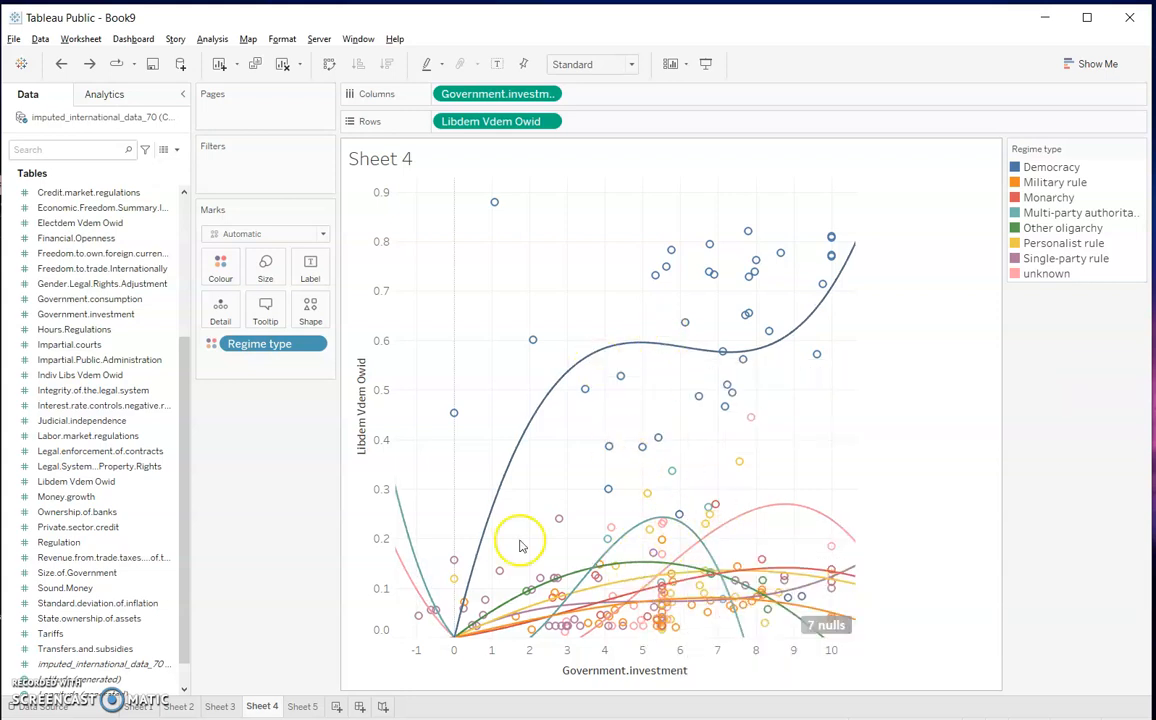
mouse_move(303, 708)
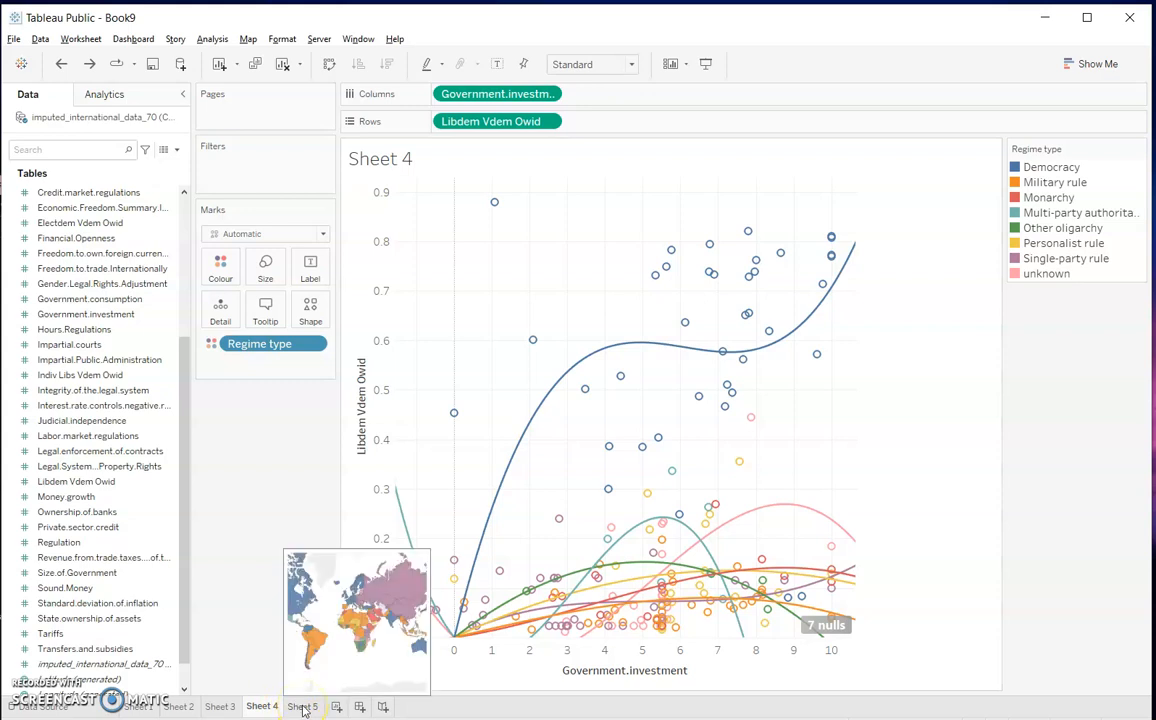